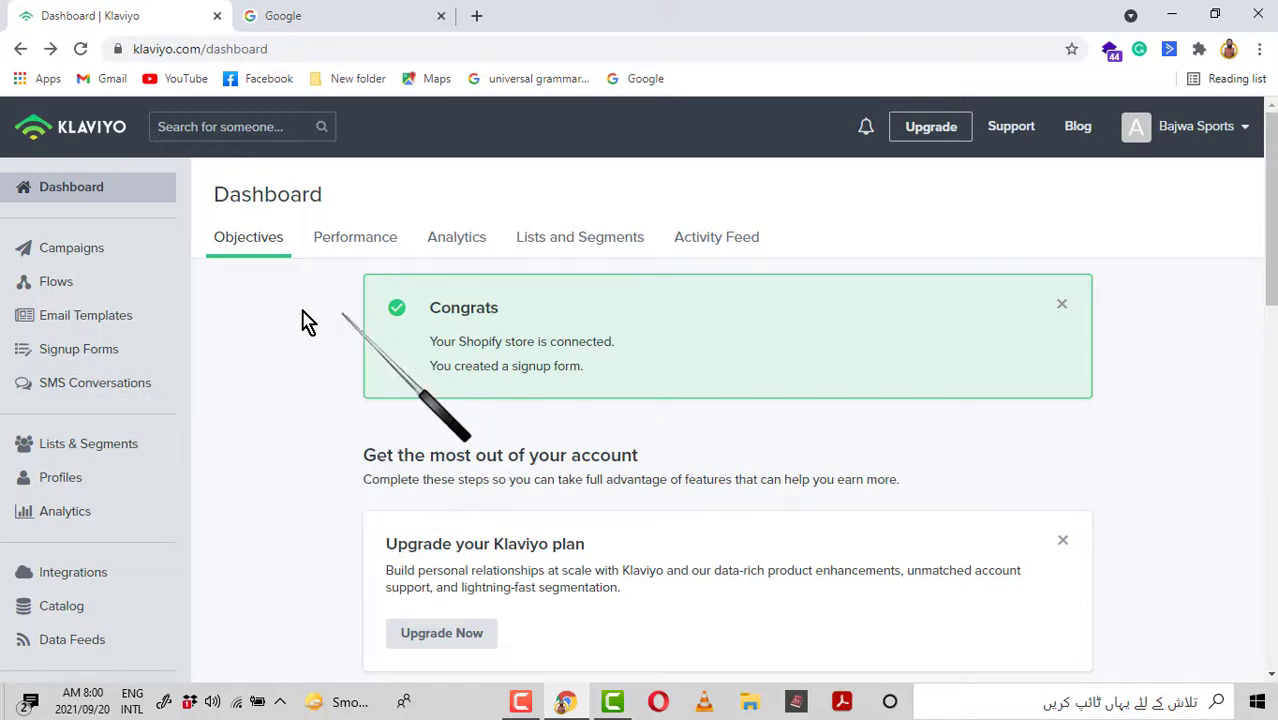
# Step: Start creating a new email template in Klaviyo and choose to import it from an HTML file
pyautogui.click(84, 317)
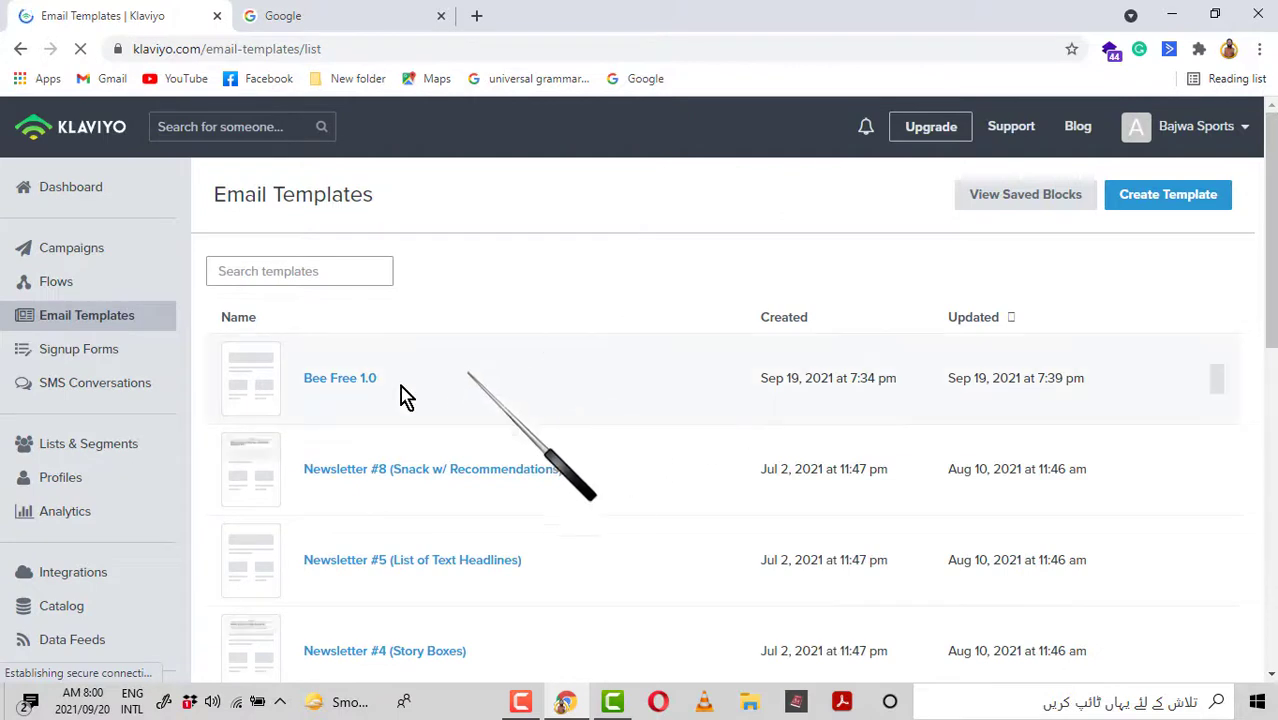
pyautogui.click(1180, 197)
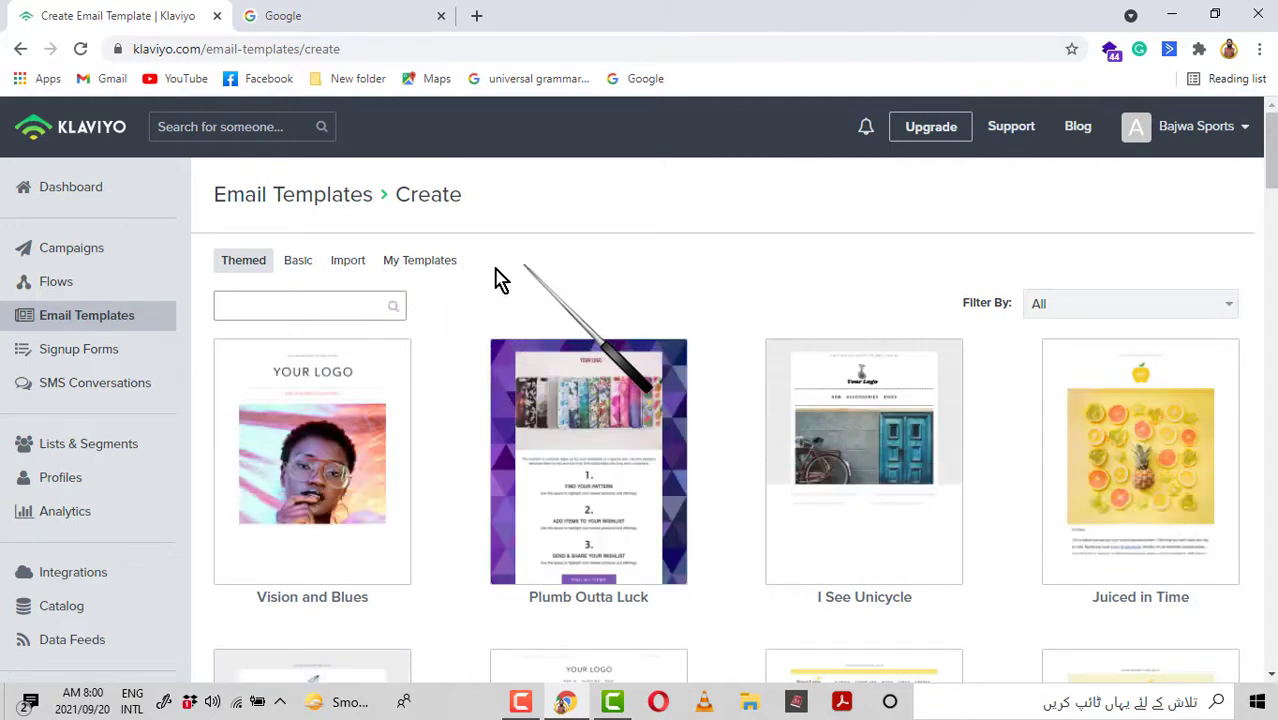
pyautogui.click(348, 262)
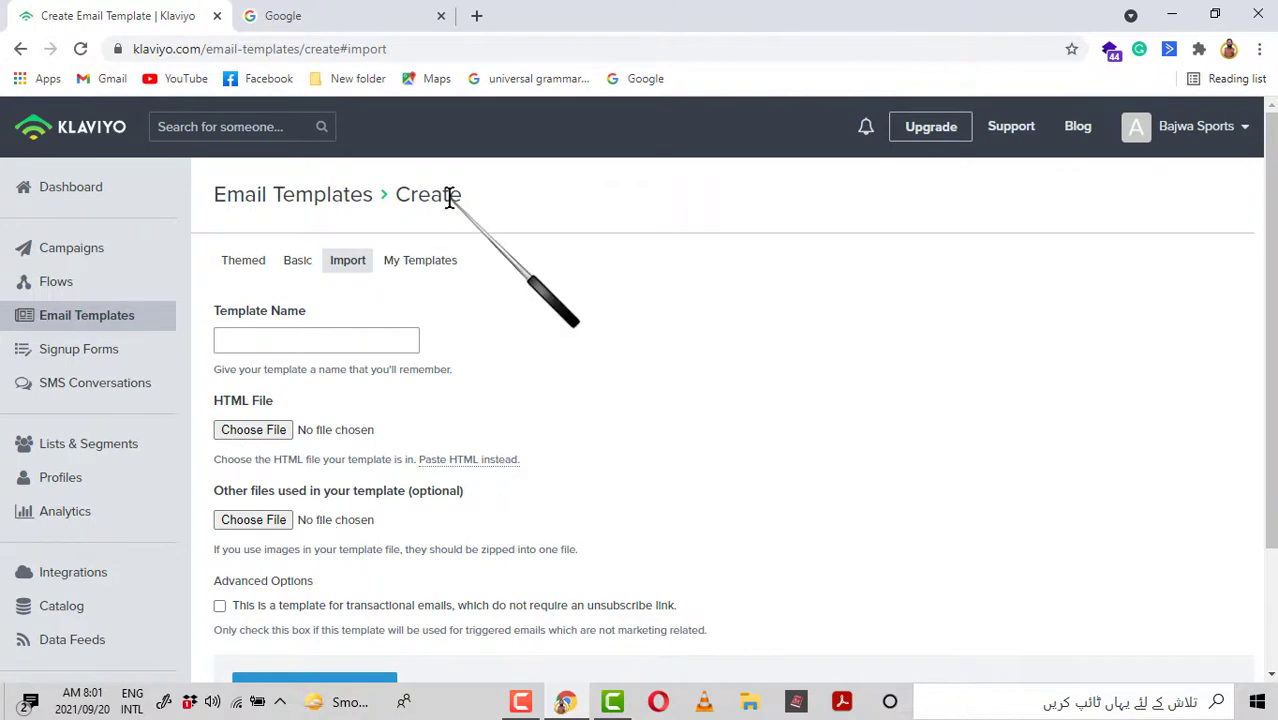
# Step: Search Google for "BEE Email Templates" in the other browser tab and open the BEE Free website, beefree.io
pyautogui.click(332, 16)
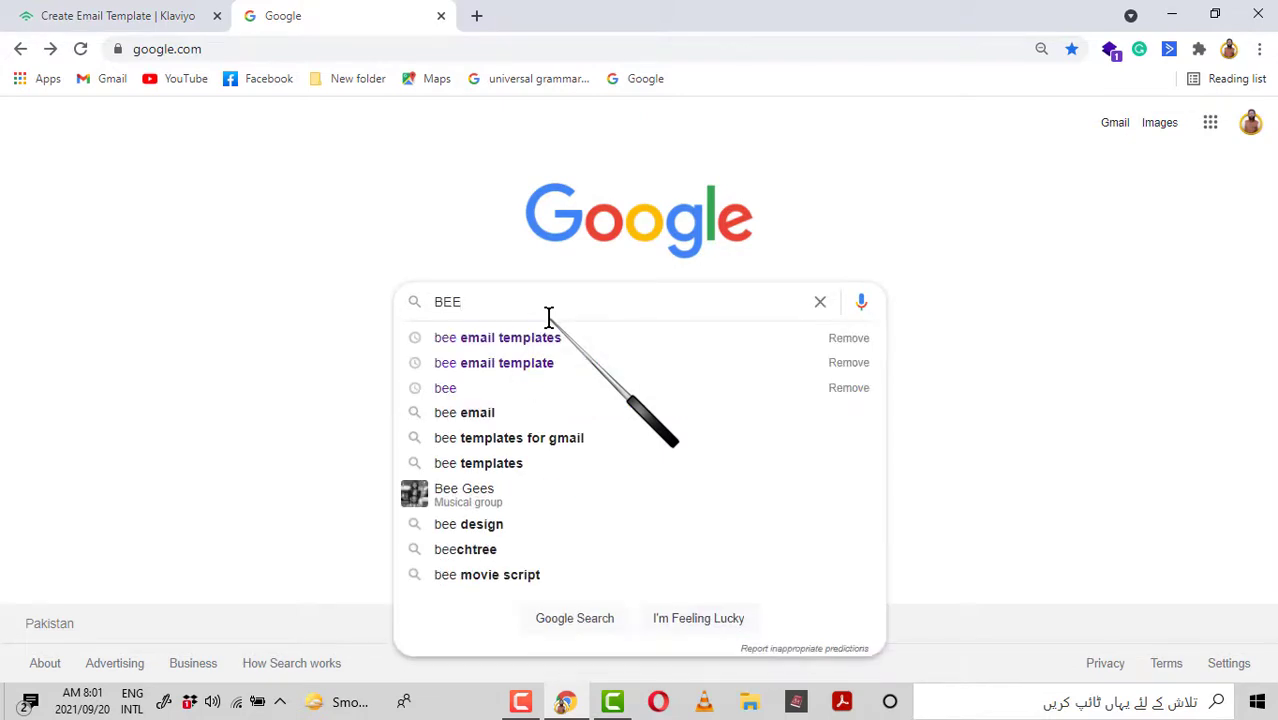
pyautogui.write('Email')
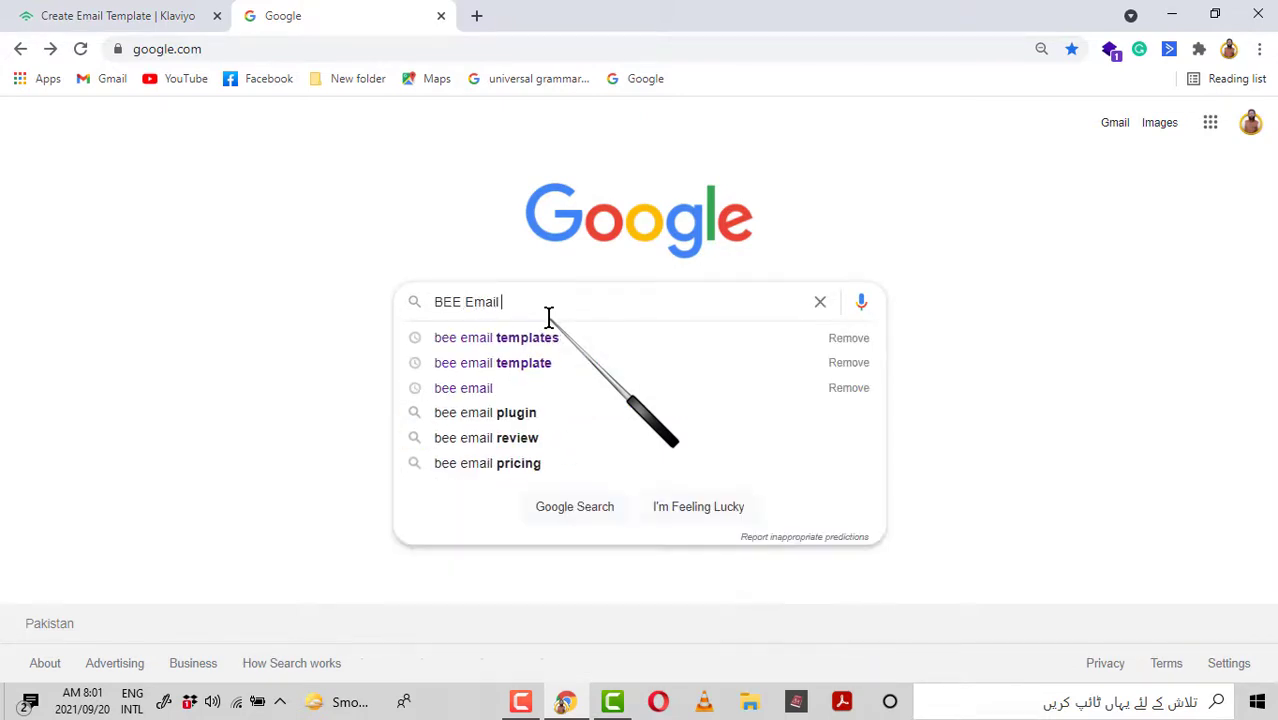
pyautogui.write(' Memplates')
pyautogui.press('Return')
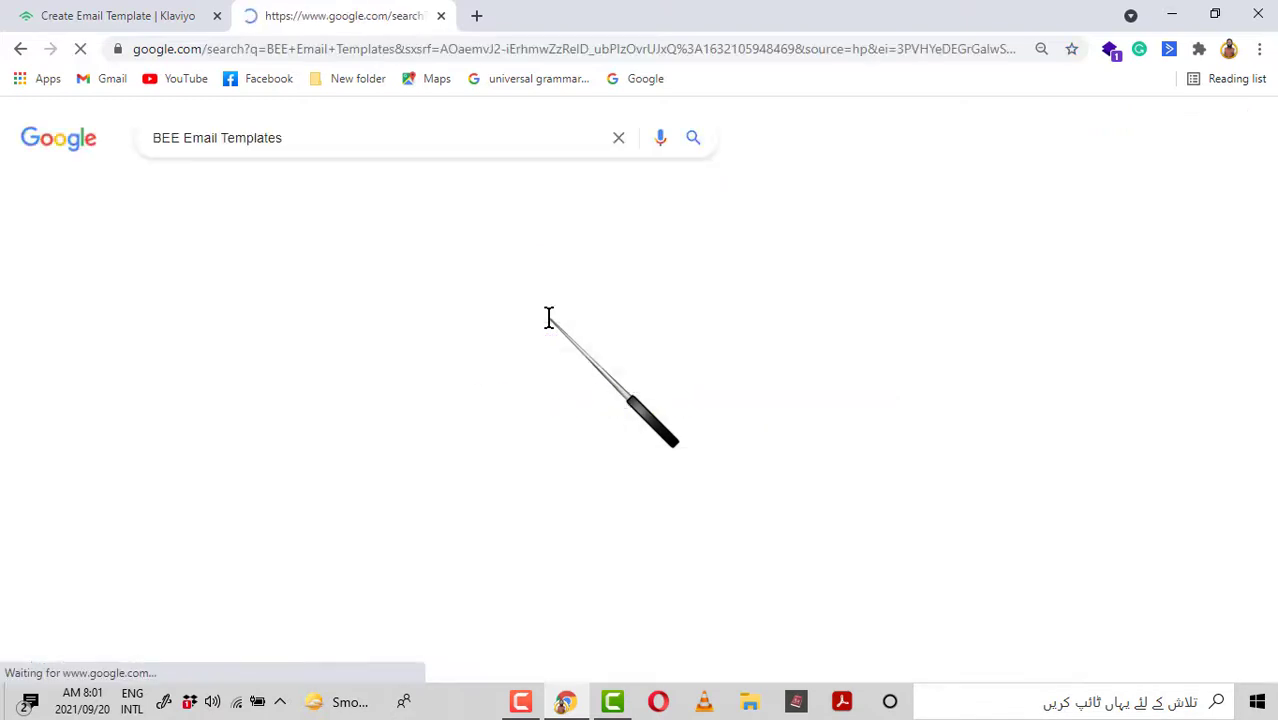
pyautogui.click(310, 285)
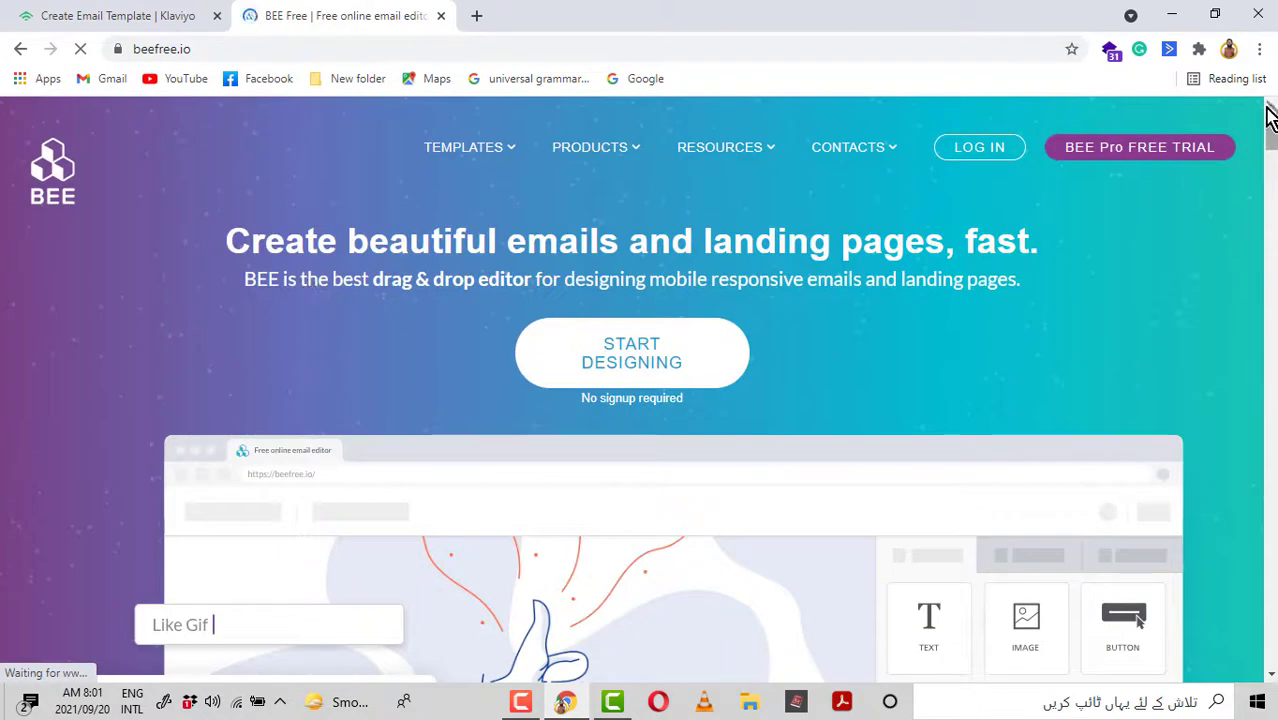
# Step: Open the Events category among the popular template categories and browse its email templates
pyautogui.scroll(-5, 1268, 108)
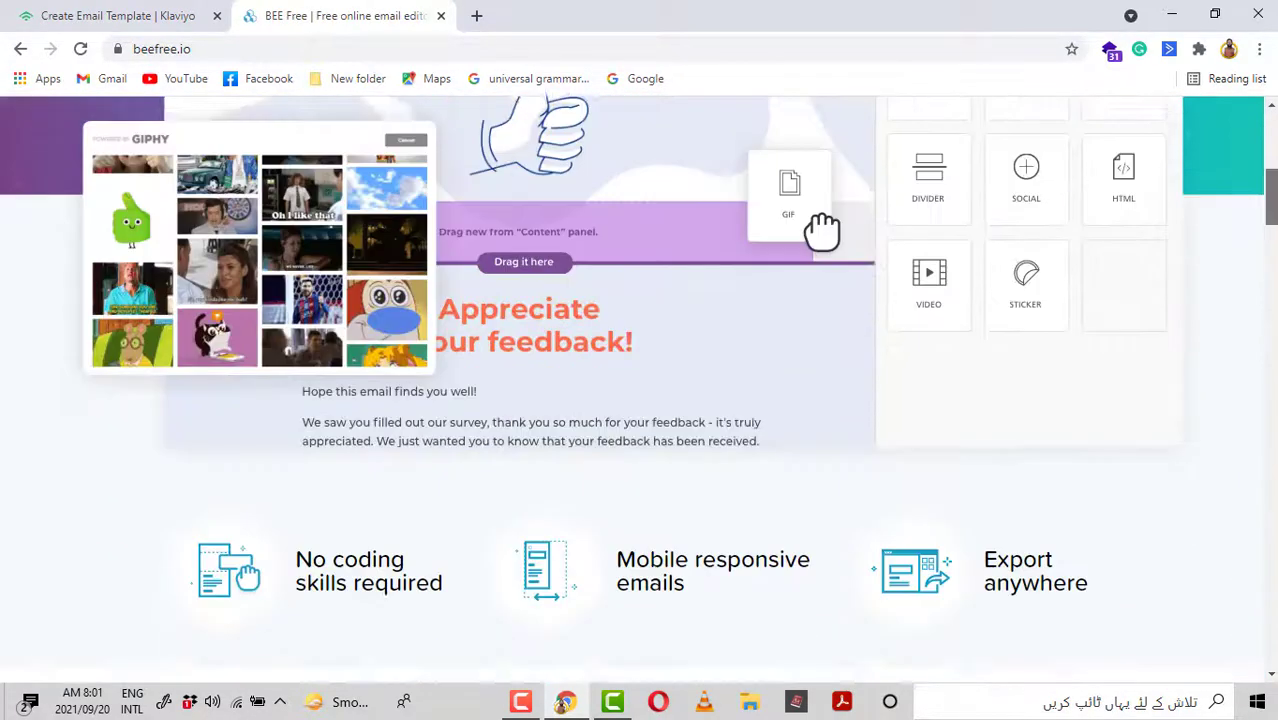
pyautogui.scroll(-10, 639, 380)
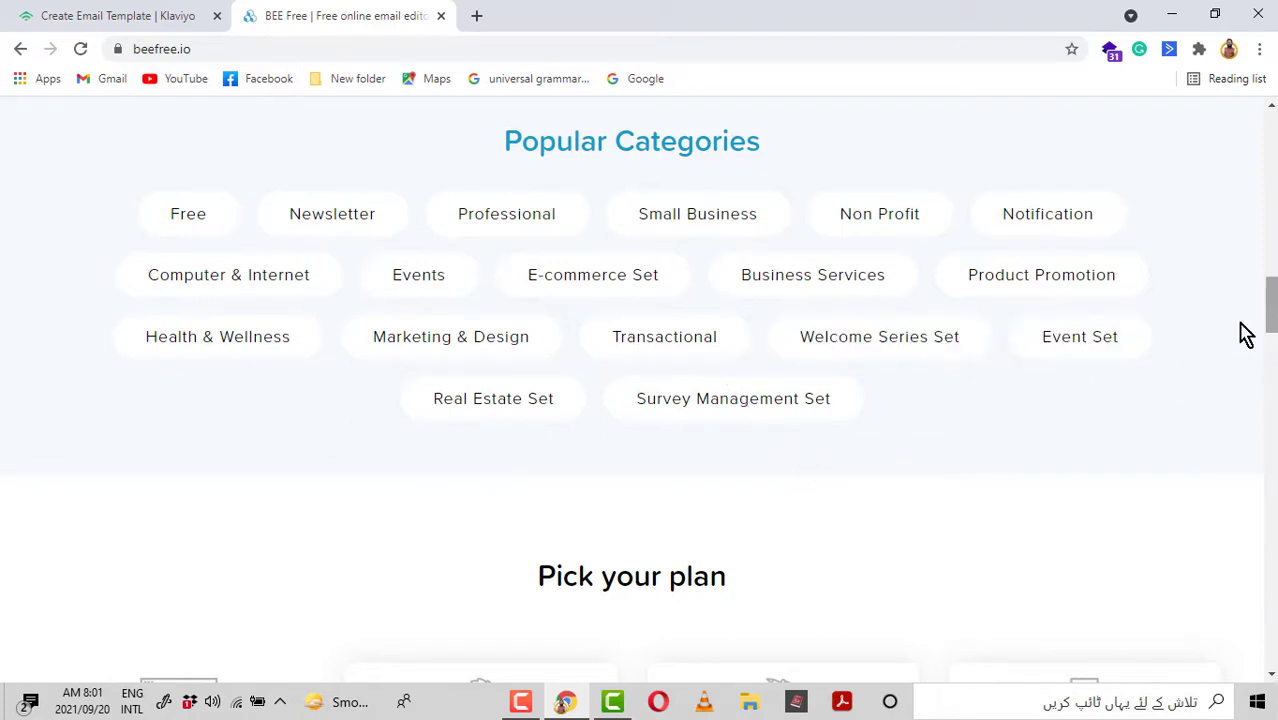
pyautogui.click(446, 295)
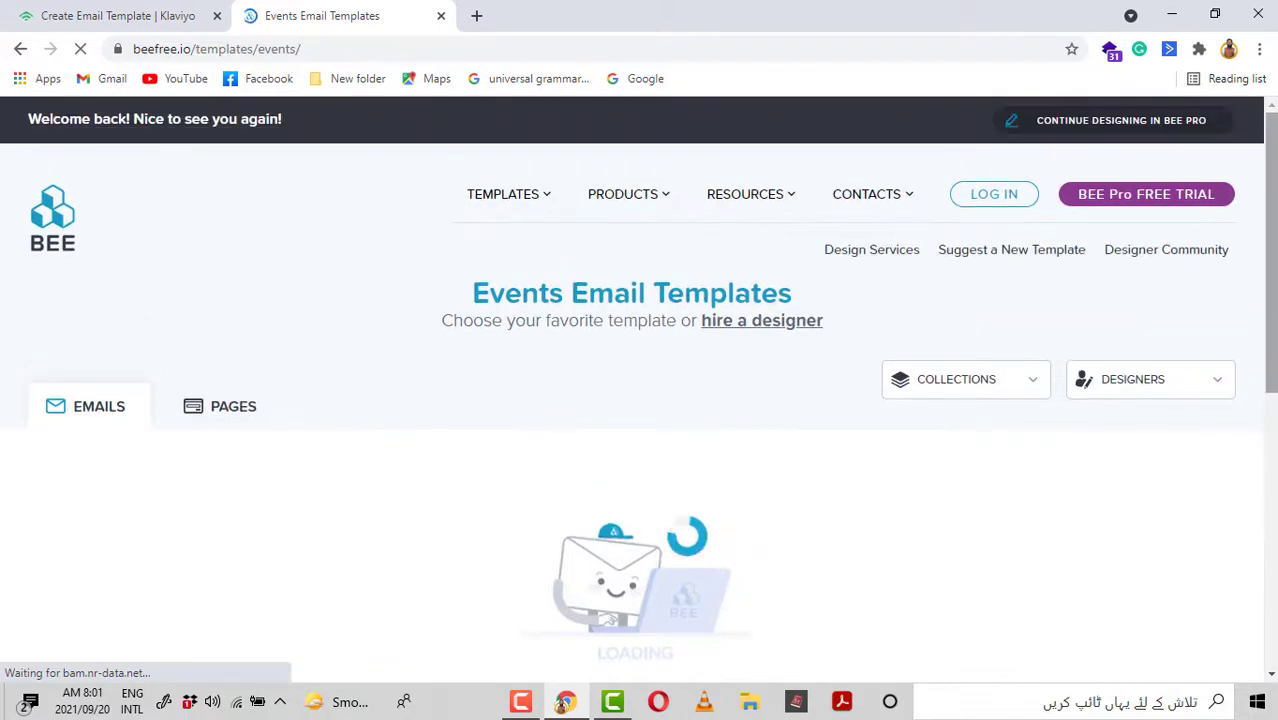
pyautogui.scroll(-5, 640, 400)
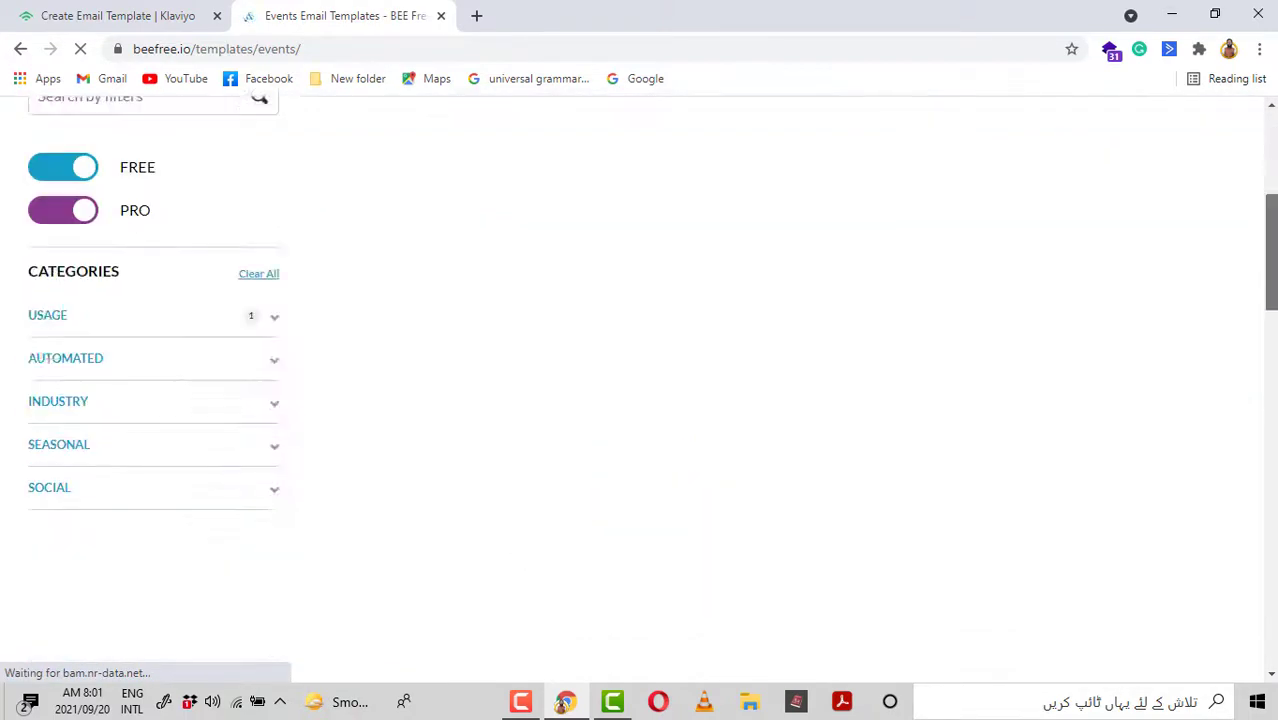
pyautogui.scroll(-9, 640, 400)
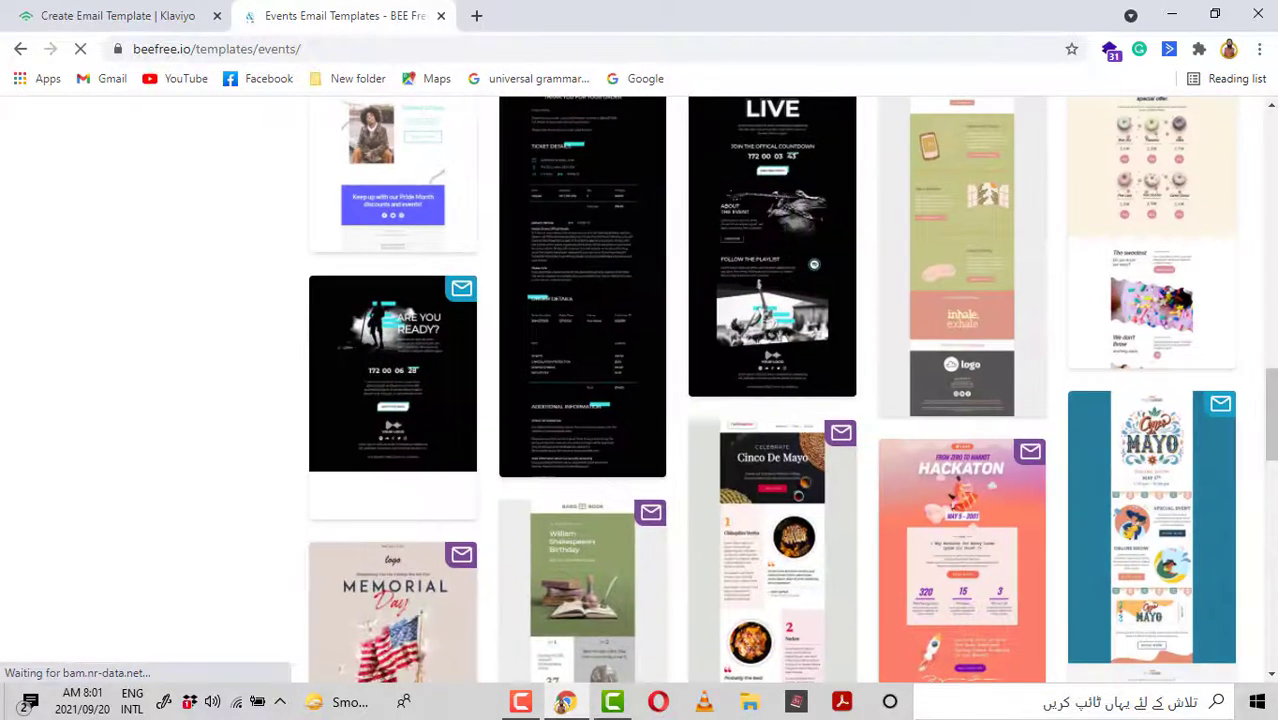
pyautogui.scroll(-8, 640, 400)
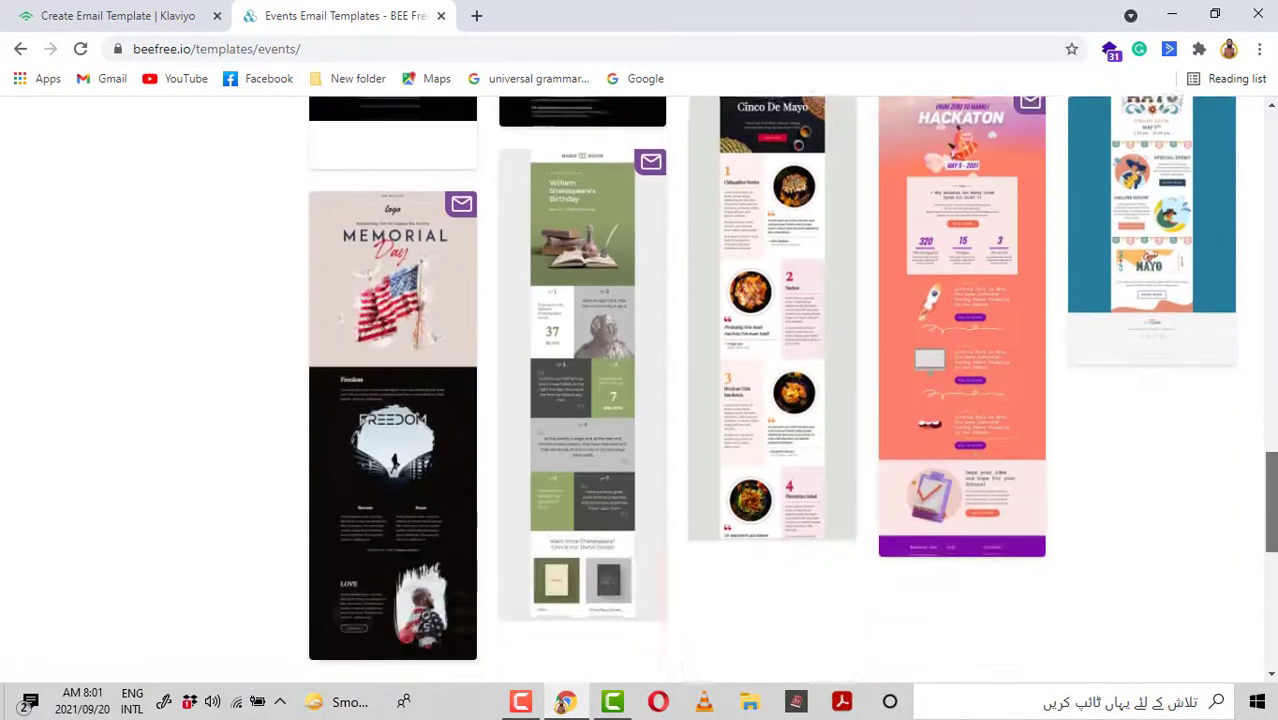
pyautogui.click(788, 462)
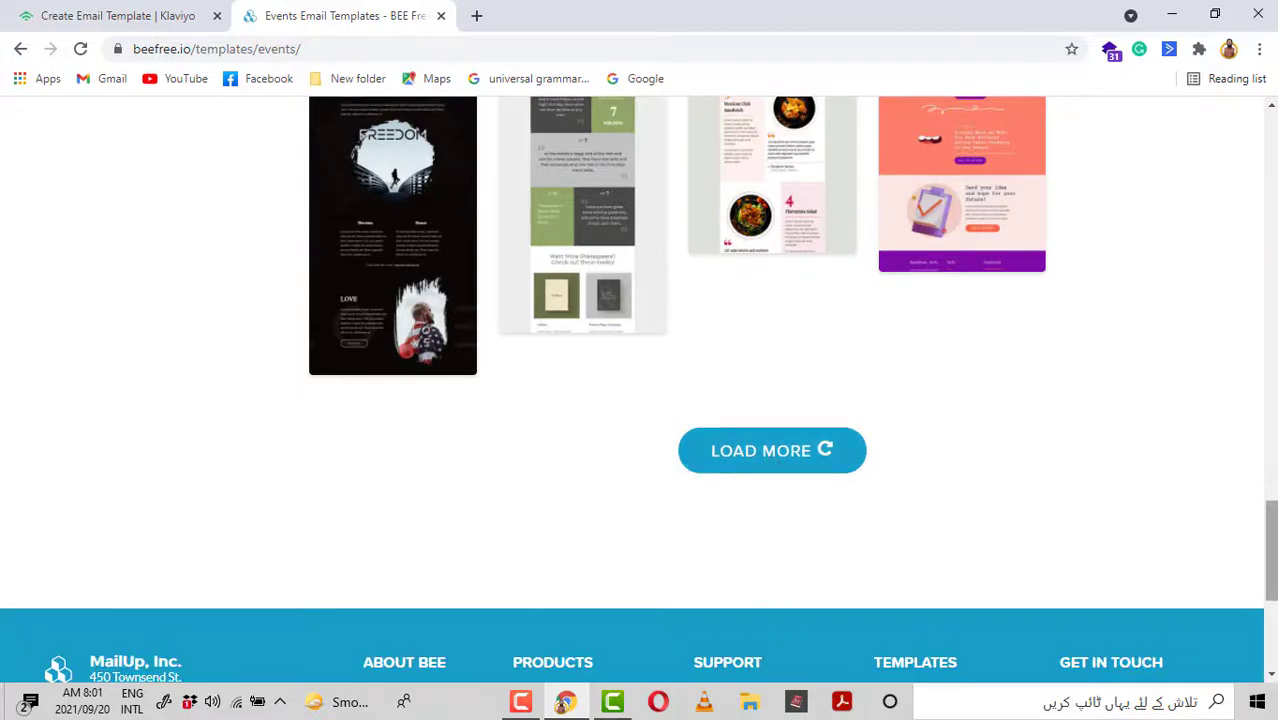
# Step: Filter the event templates to free ones only by excluding the PRO templates
pyautogui.scroll(15, 640, 400)
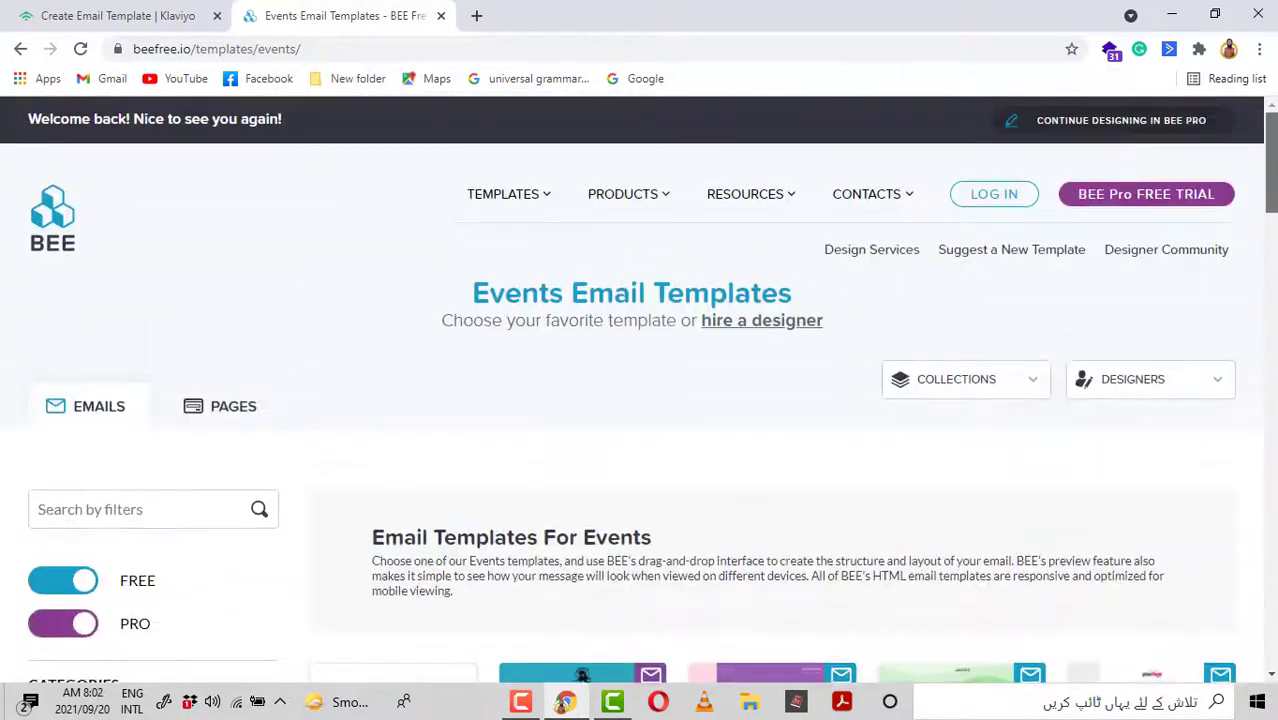
pyautogui.scroll(-1, 640, 400)
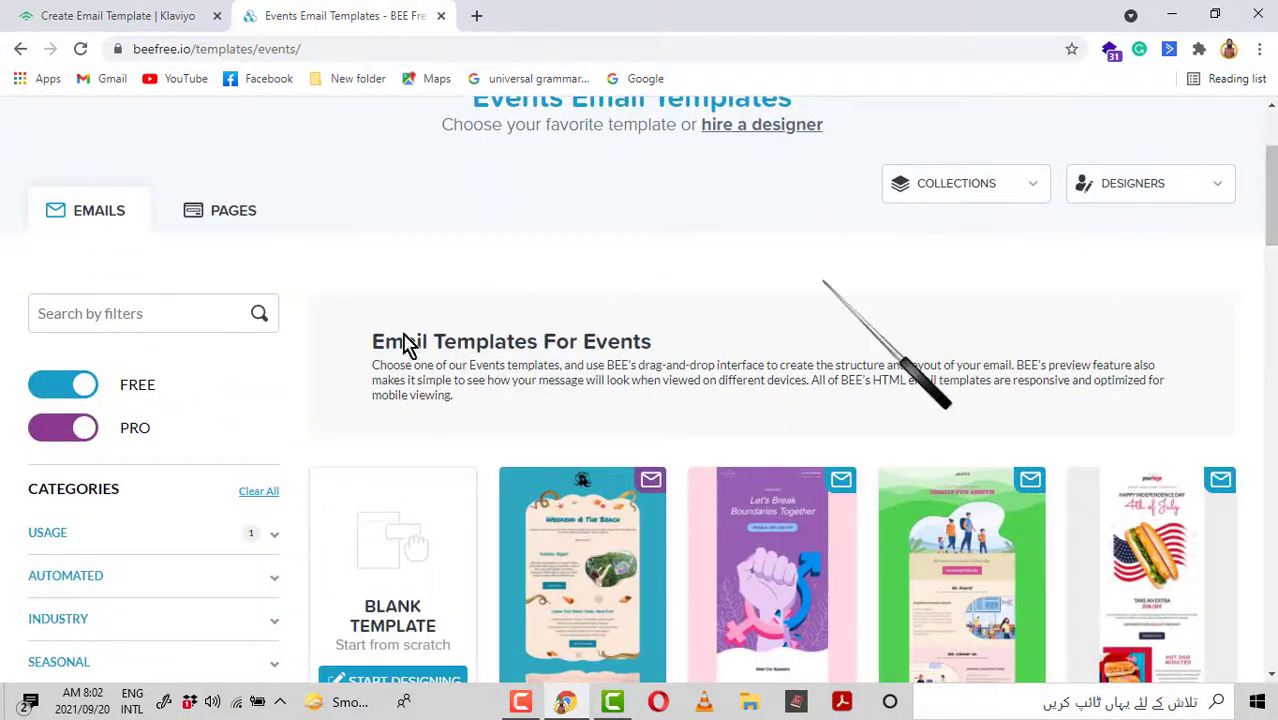
pyautogui.click(62, 432)
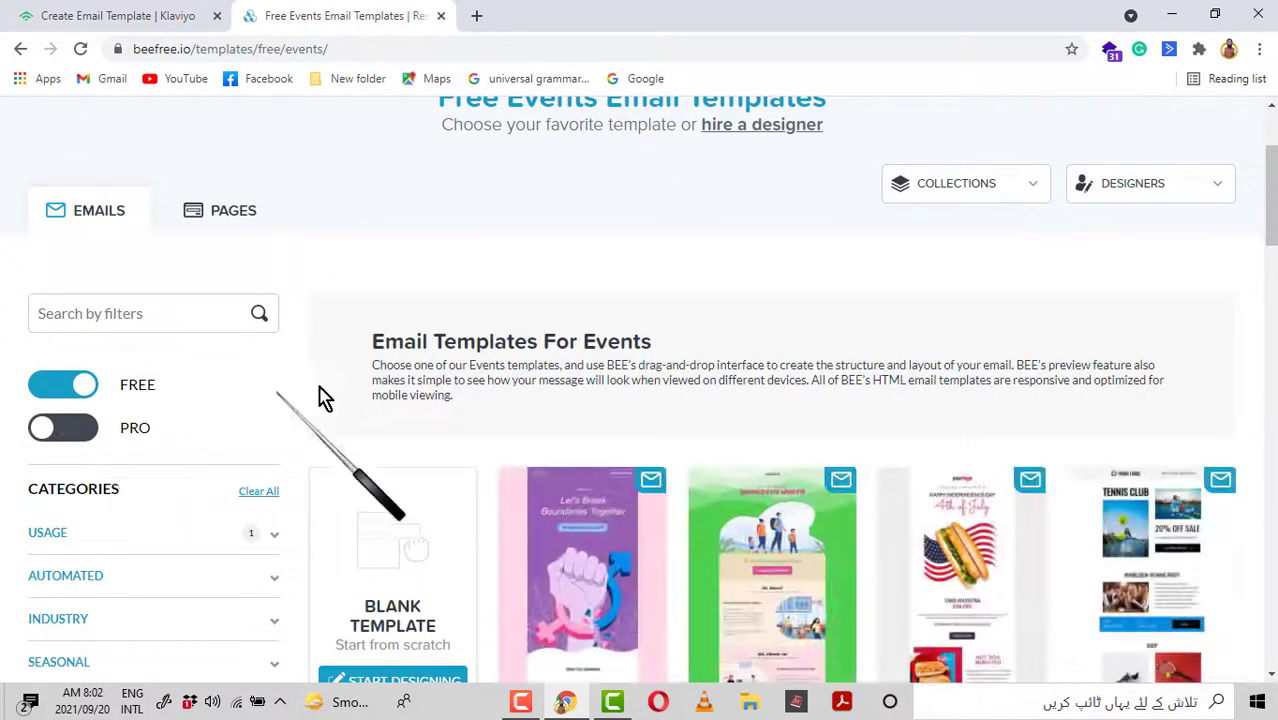
# Step: Start a design in the email editor from the free "Celebrating Pride Month" template
pyautogui.moveTo(1270, 195); pyautogui.dragTo(1270, 325)
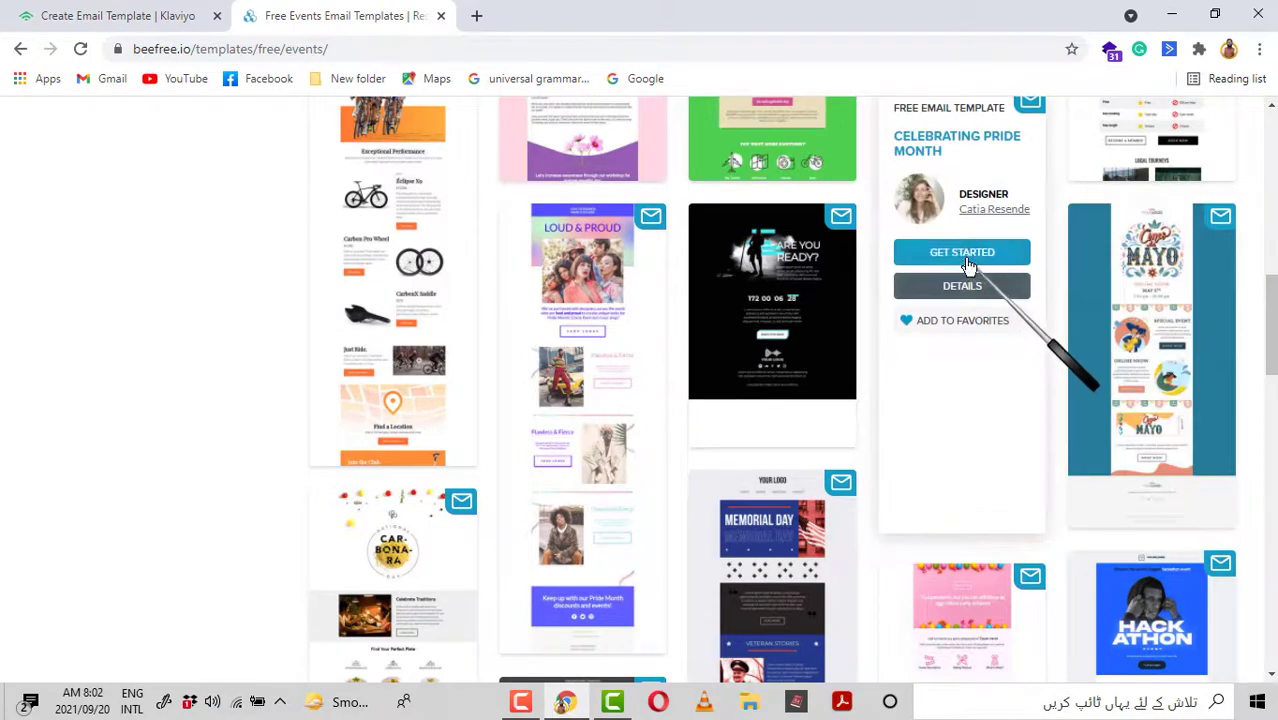
pyautogui.click(960, 259)
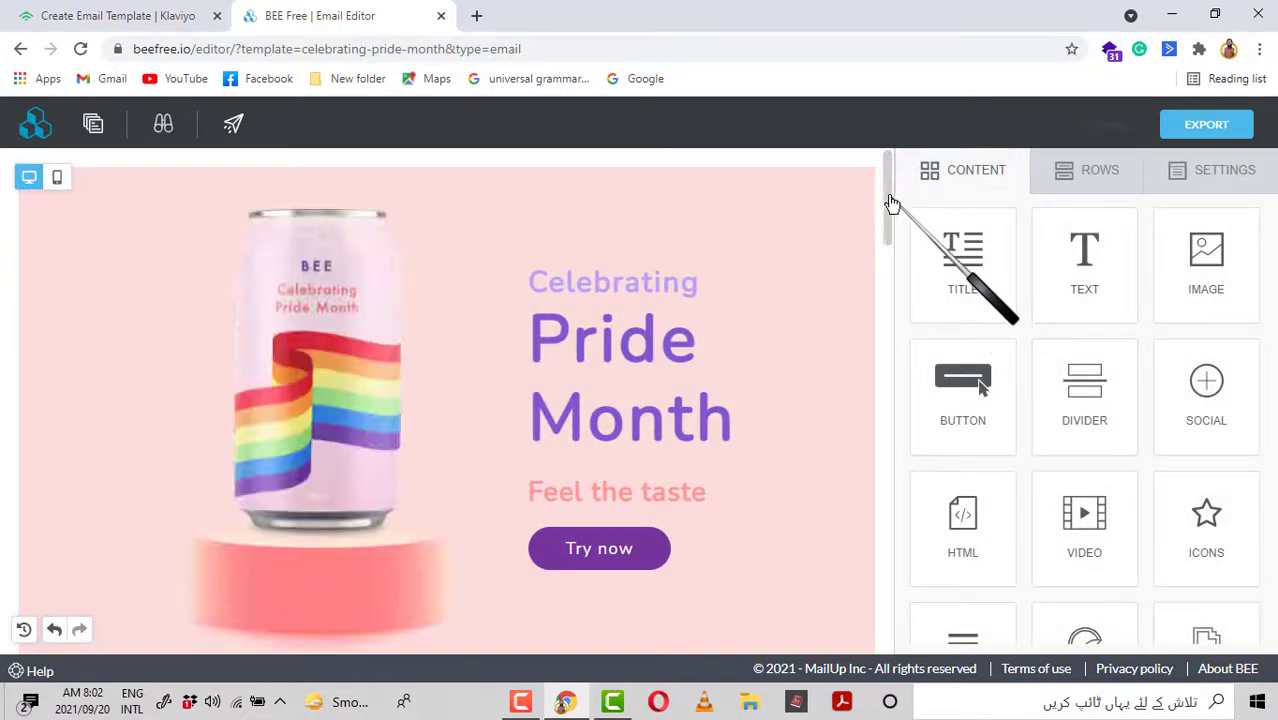
pyautogui.scroll(-1, 891, 215)
pyautogui.moveTo(891, 215); pyautogui.dragTo(912, 185)
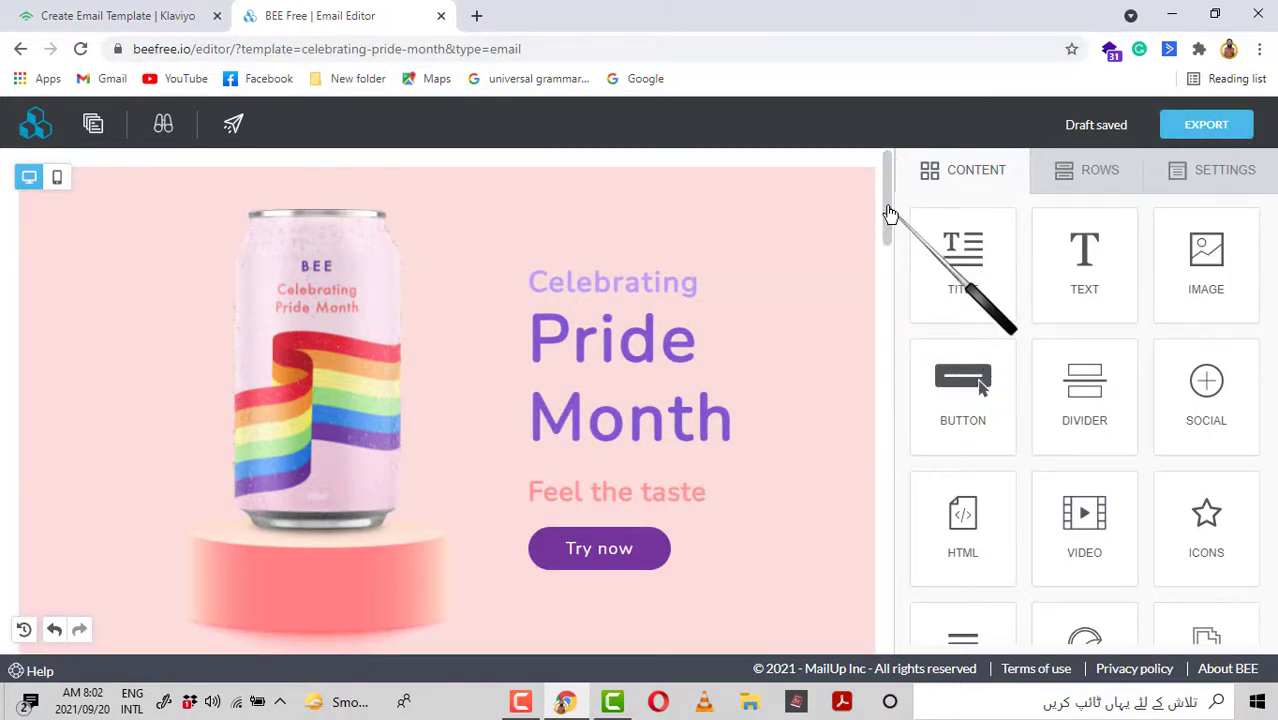
# Step: Export the email design as a zip download with HTML and images, and dismiss the trial offer
pyautogui.click(1200, 133)
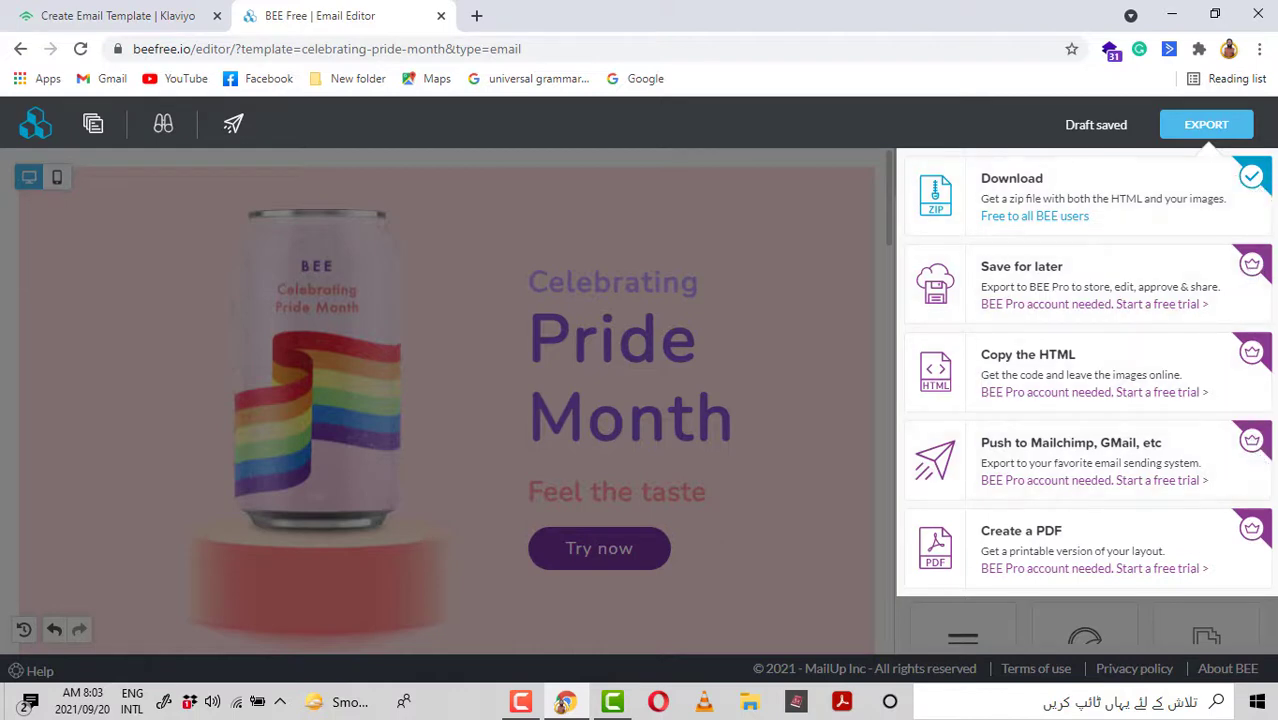
pyautogui.click(1035, 204)
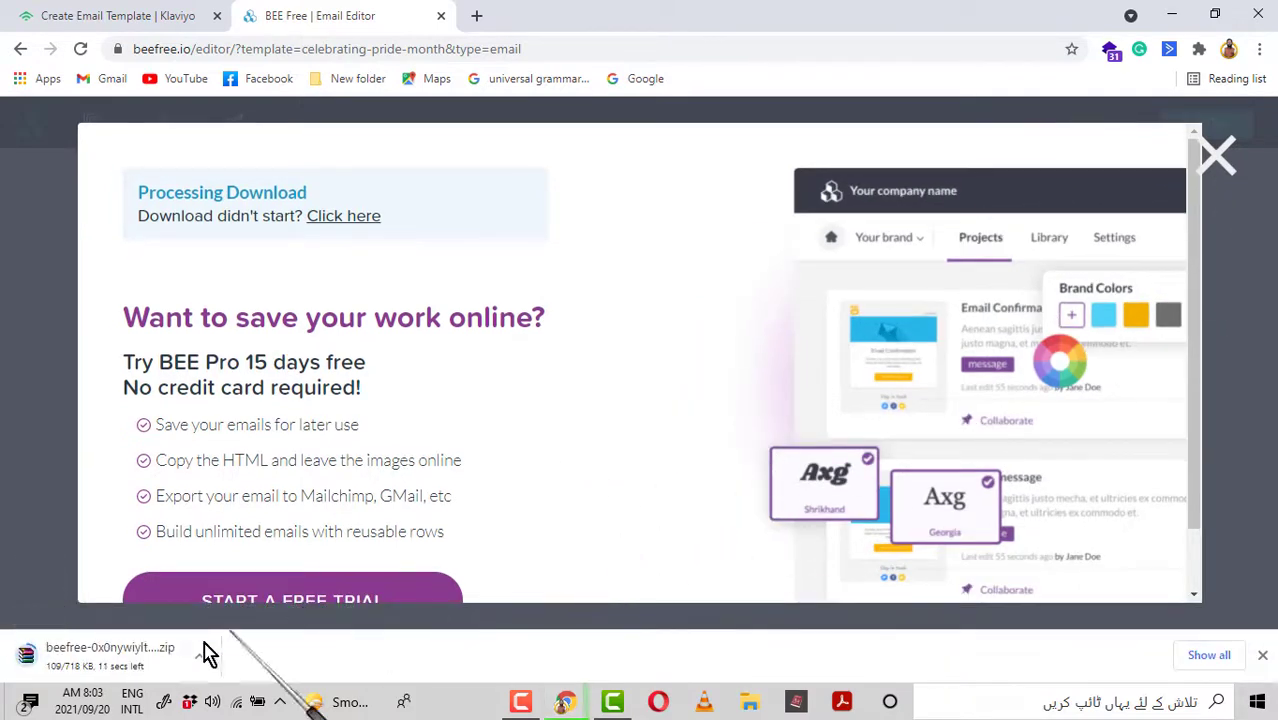
pyautogui.click(1216, 156)
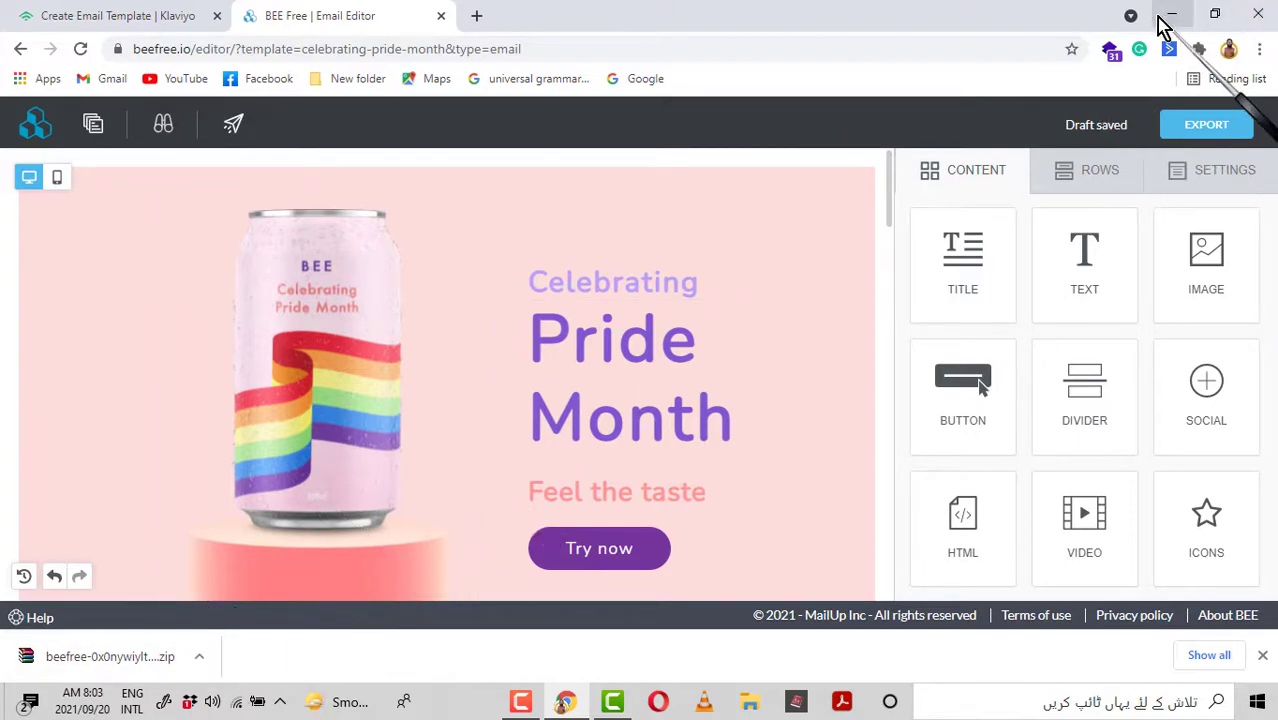
# Step: Minimize the browser and open the Downloads folder in File Explorer
pyautogui.click(1170, 15)
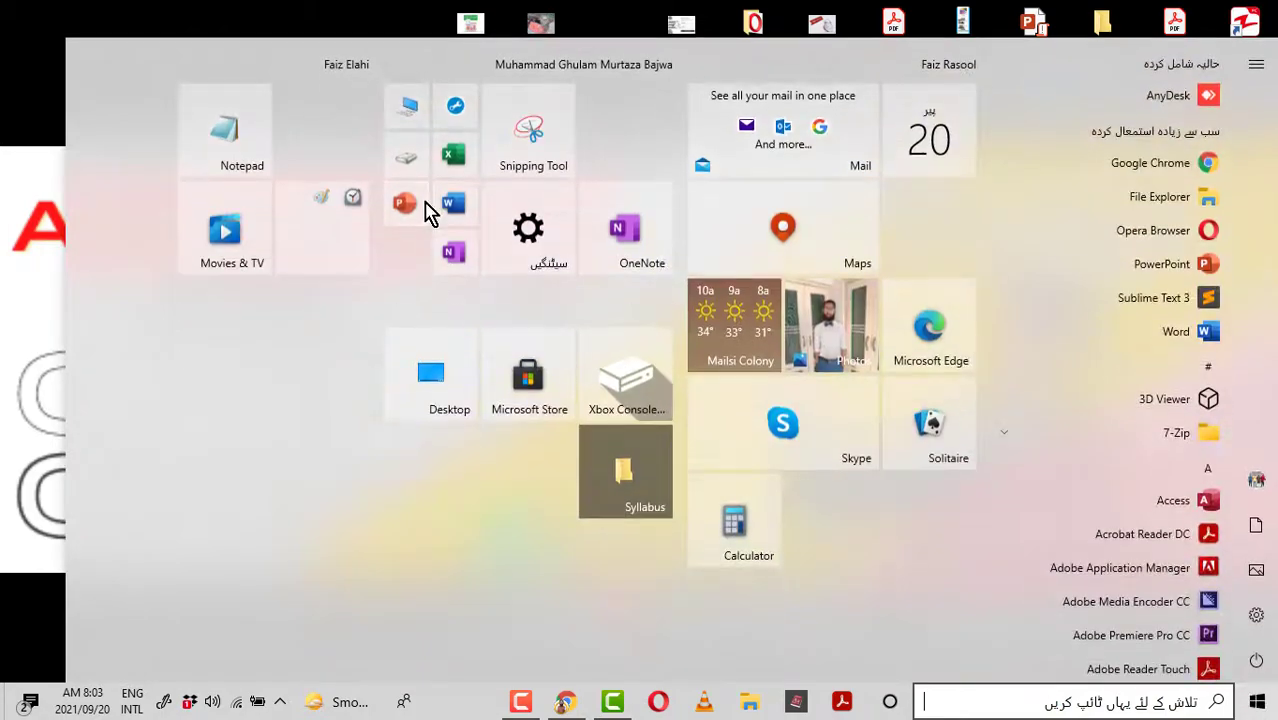
pyautogui.click(406, 116)
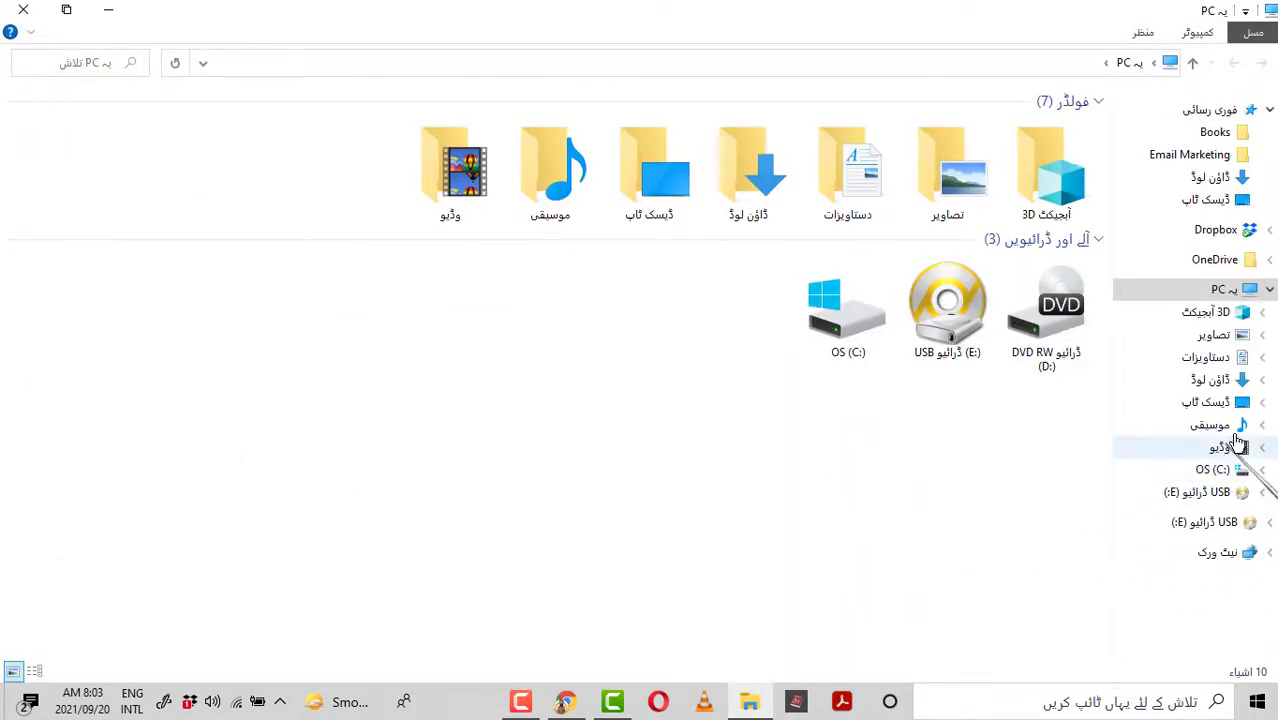
pyautogui.click(1218, 384)
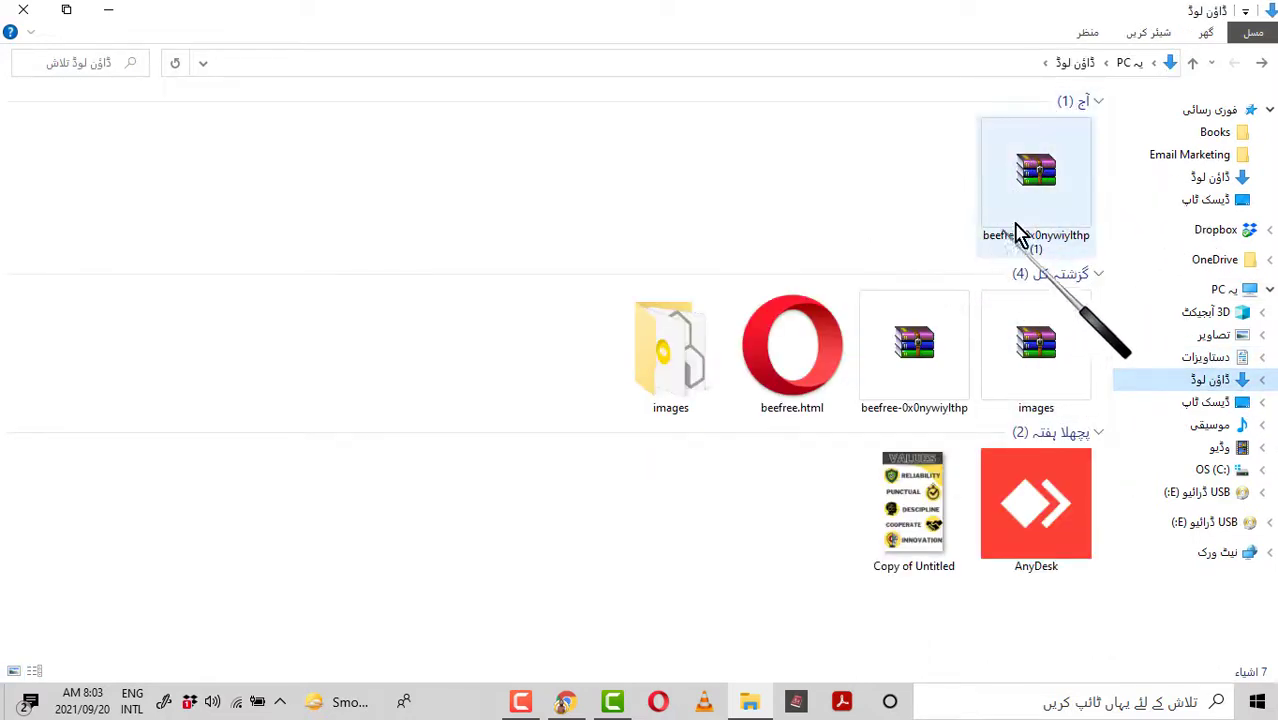
# Step: Extract the newly downloaded beefree zip archive into the Downloads folder, replacing all existing files
pyautogui.moveTo(1025, 228)
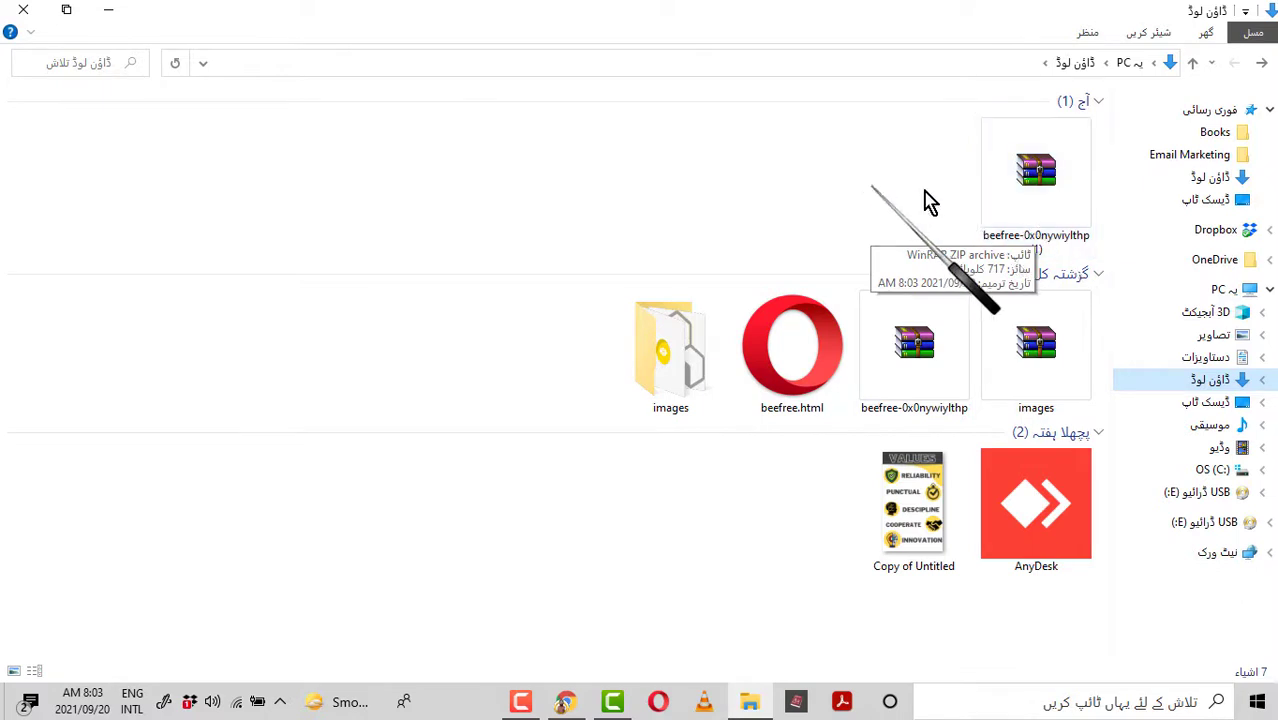
pyautogui.click(1035, 193)
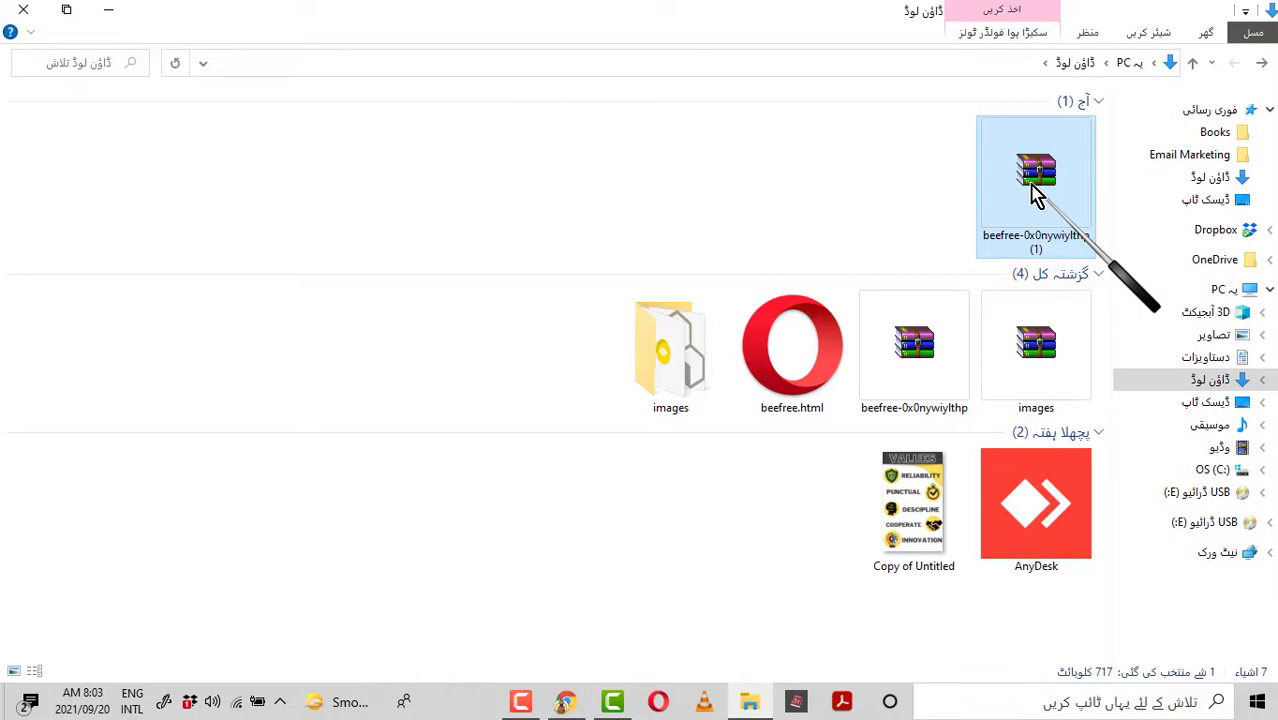
pyautogui.rightClick(1035, 193)
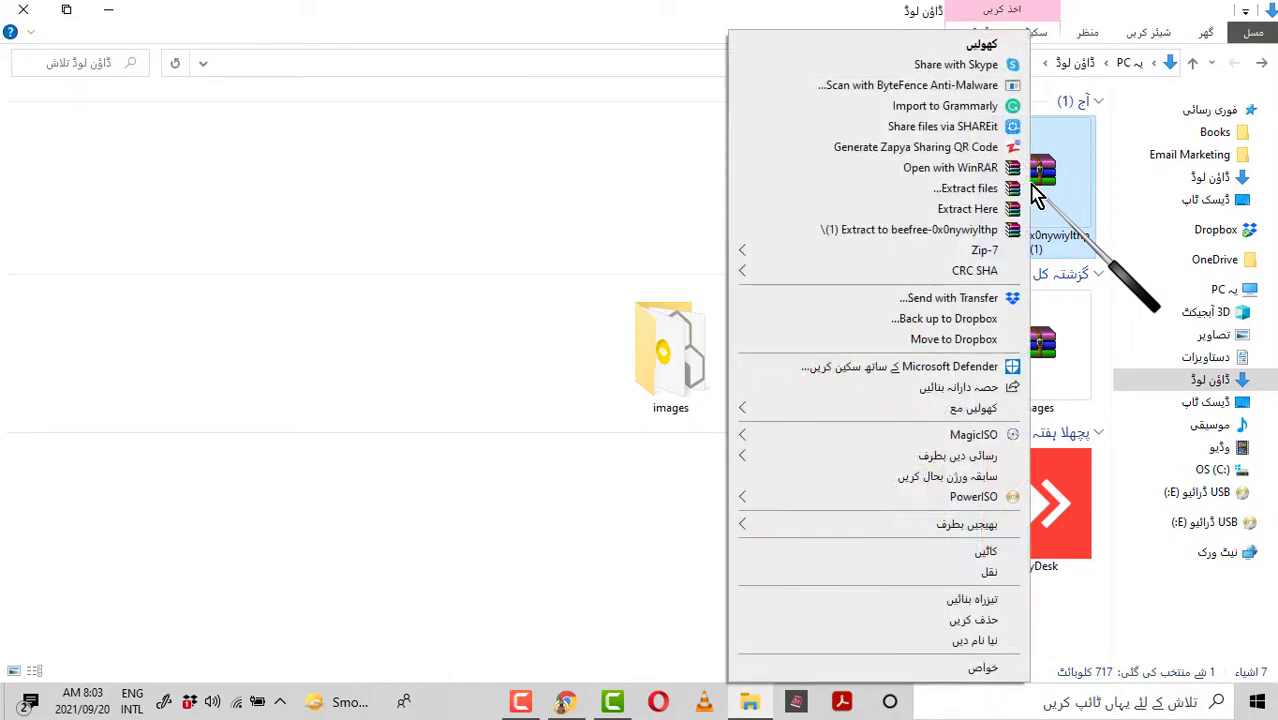
pyautogui.click(962, 208)
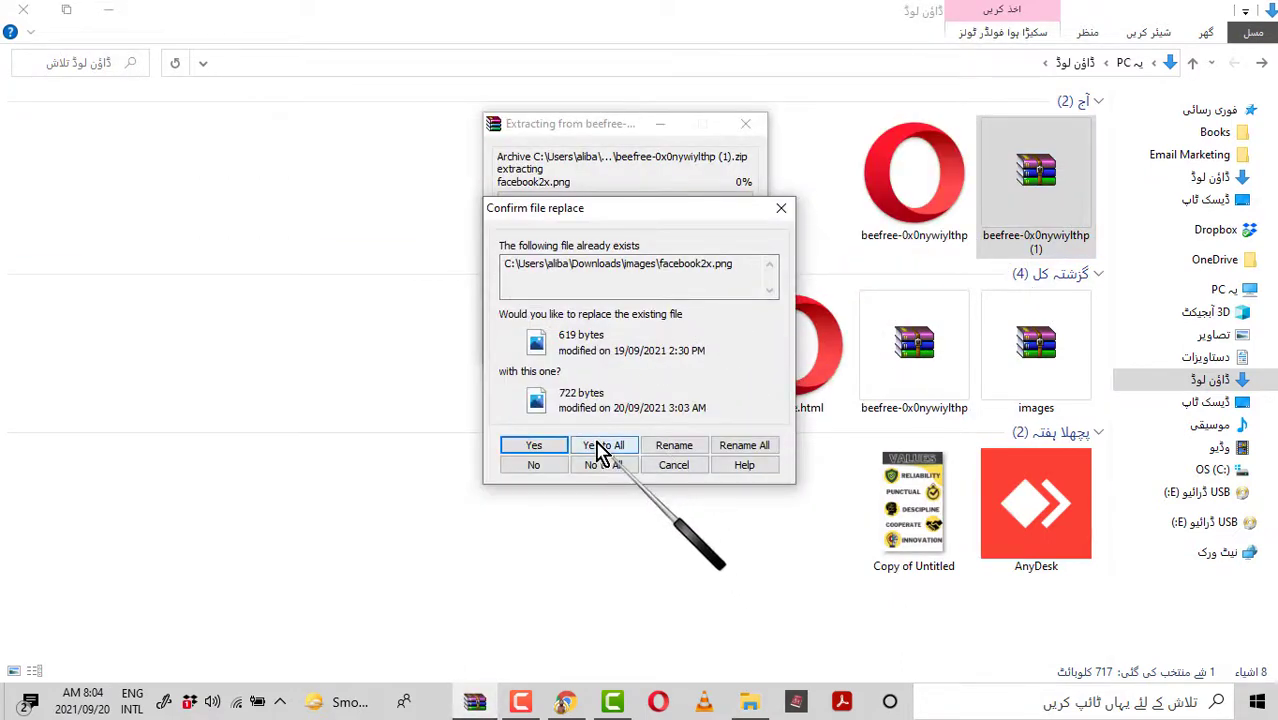
pyautogui.click(603, 445)
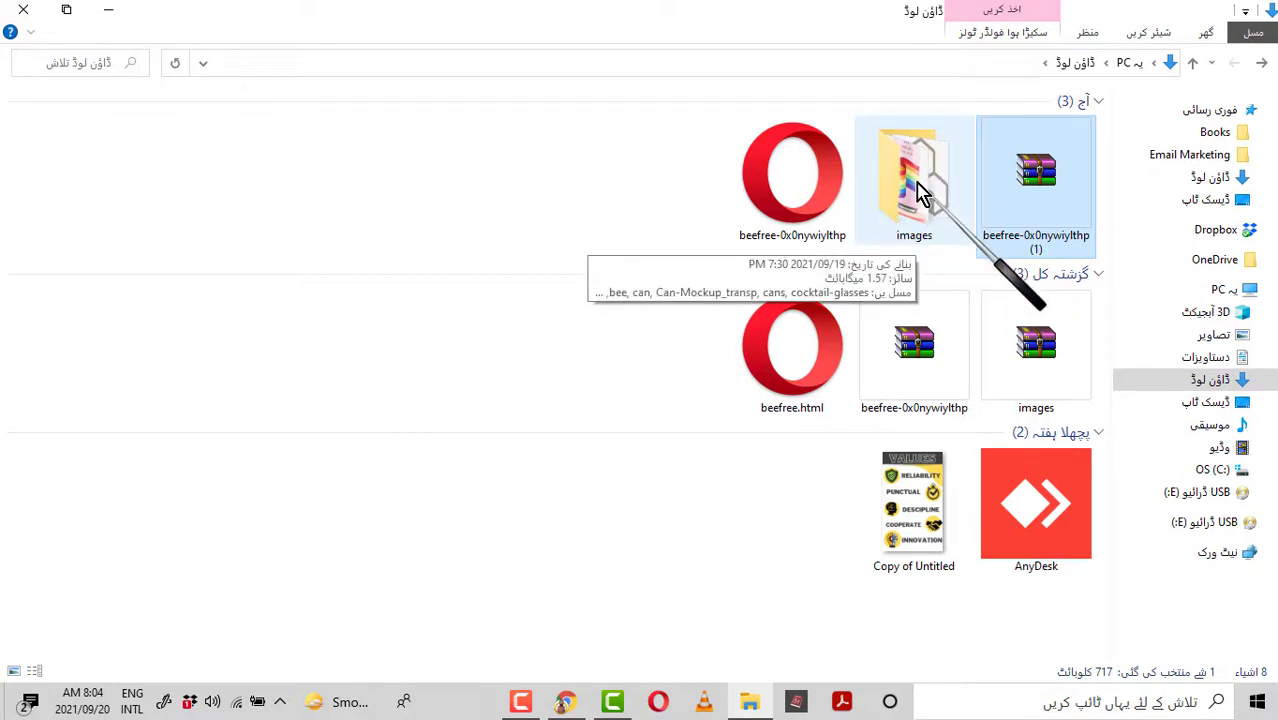
# Step: Rename the extracted beefree HTML file to BEE.html
pyautogui.rightClick(797, 203)
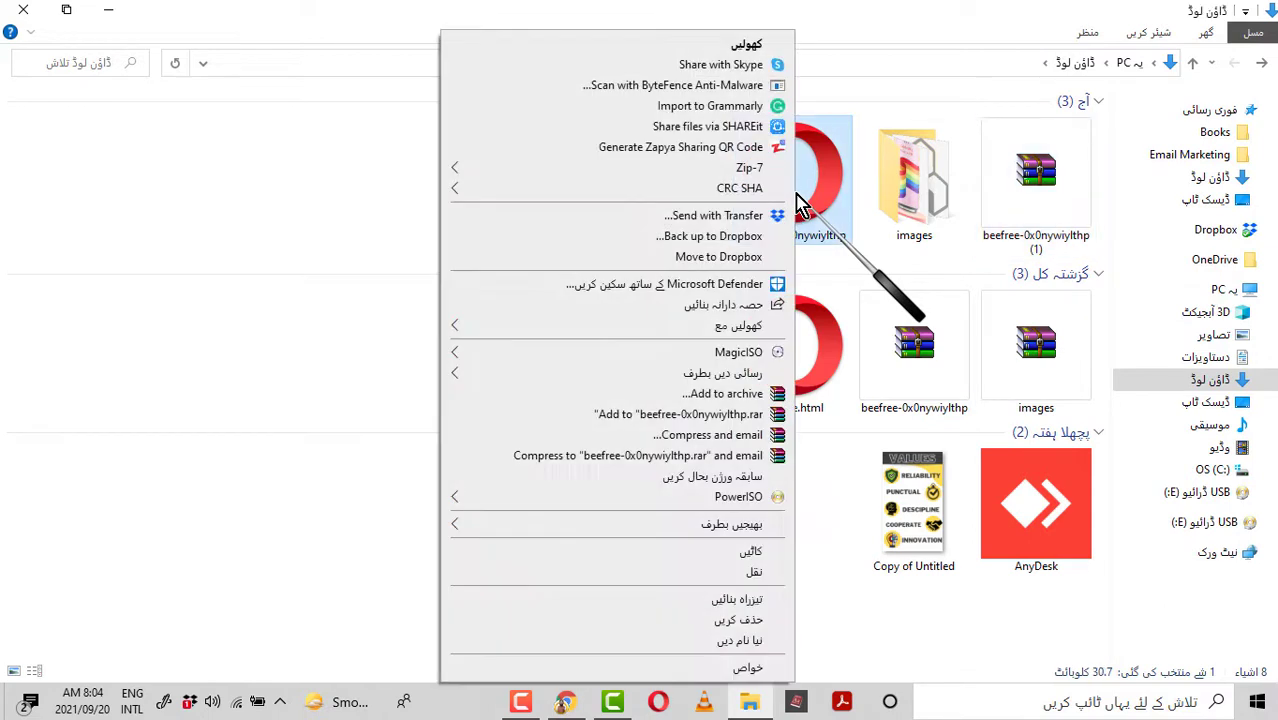
pyautogui.click(716, 642)
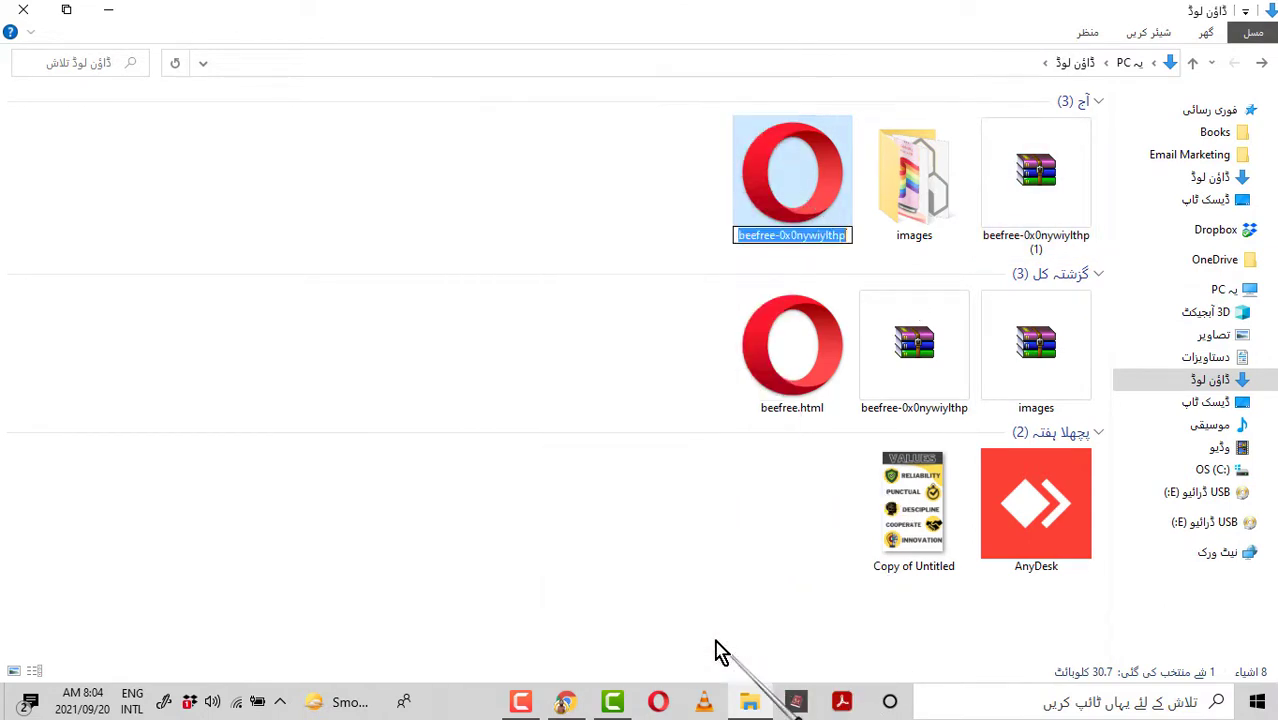
pyautogui.write('BEE.html')
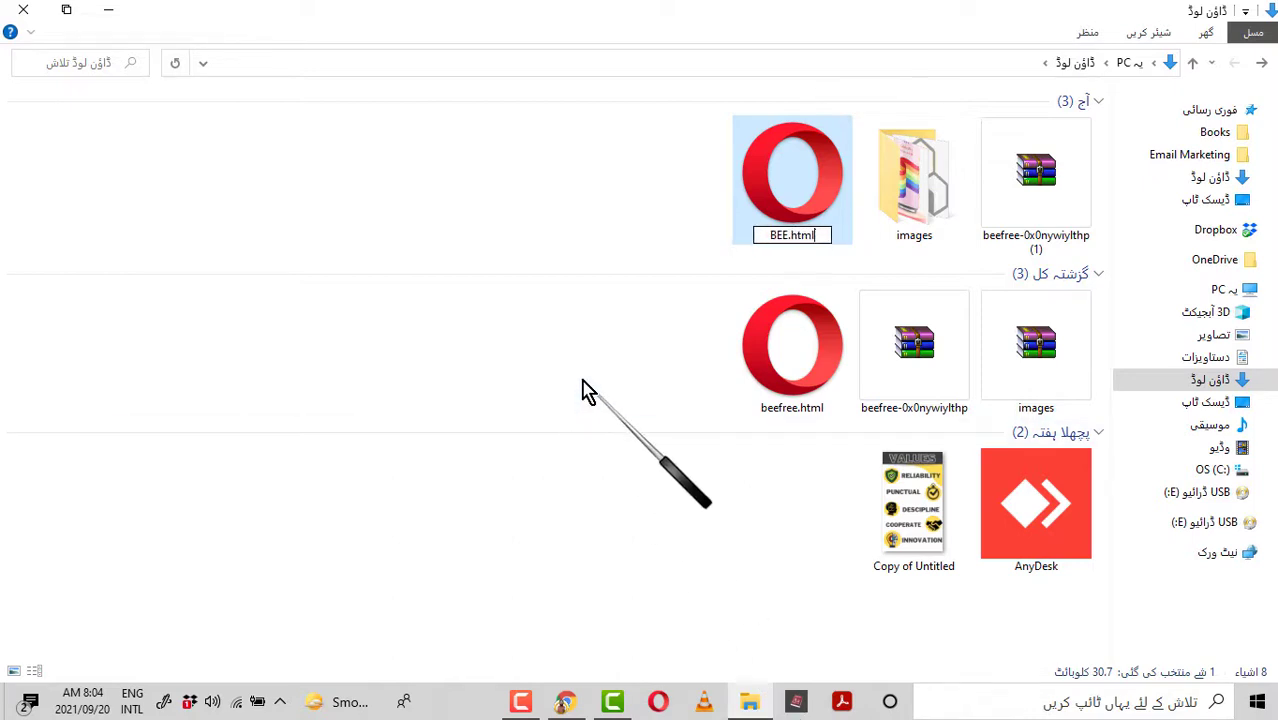
pyautogui.click(578, 247)
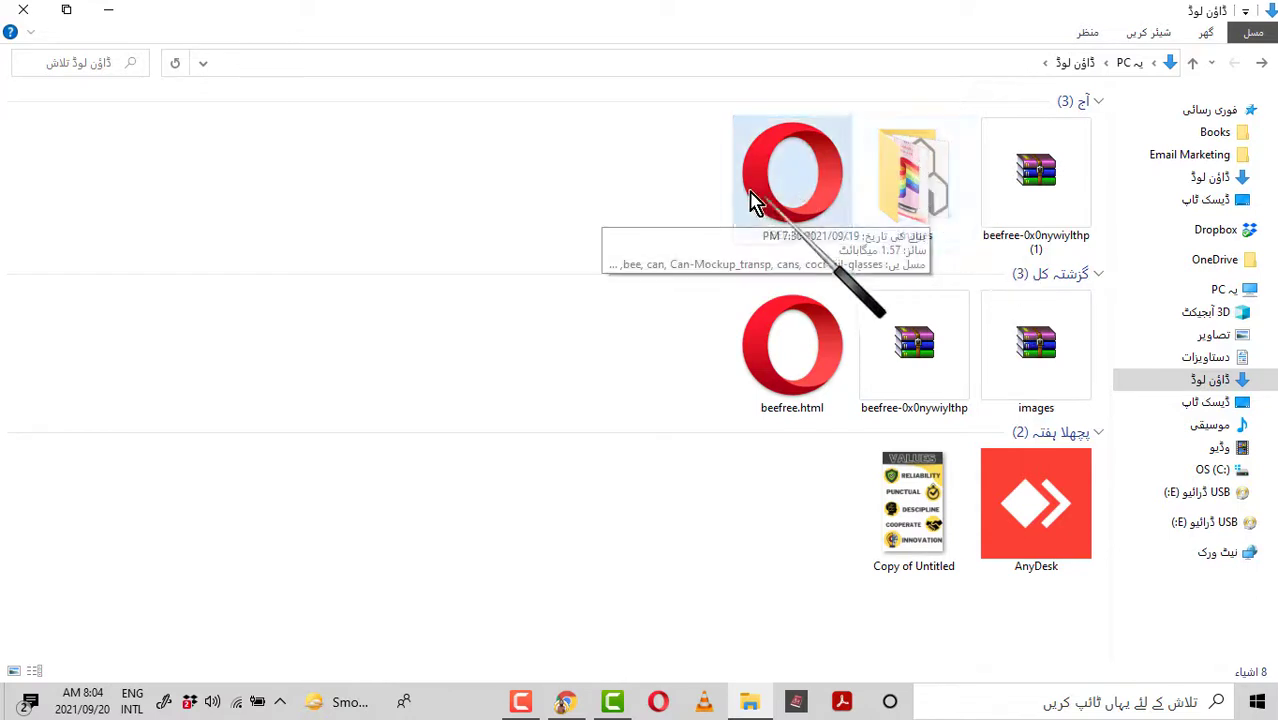
# Step: Compress the extracted images folder into a ZIP archive named images.zip in the Downloads folder
pyautogui.click(910, 192)
pyautogui.rightClick(910, 192)
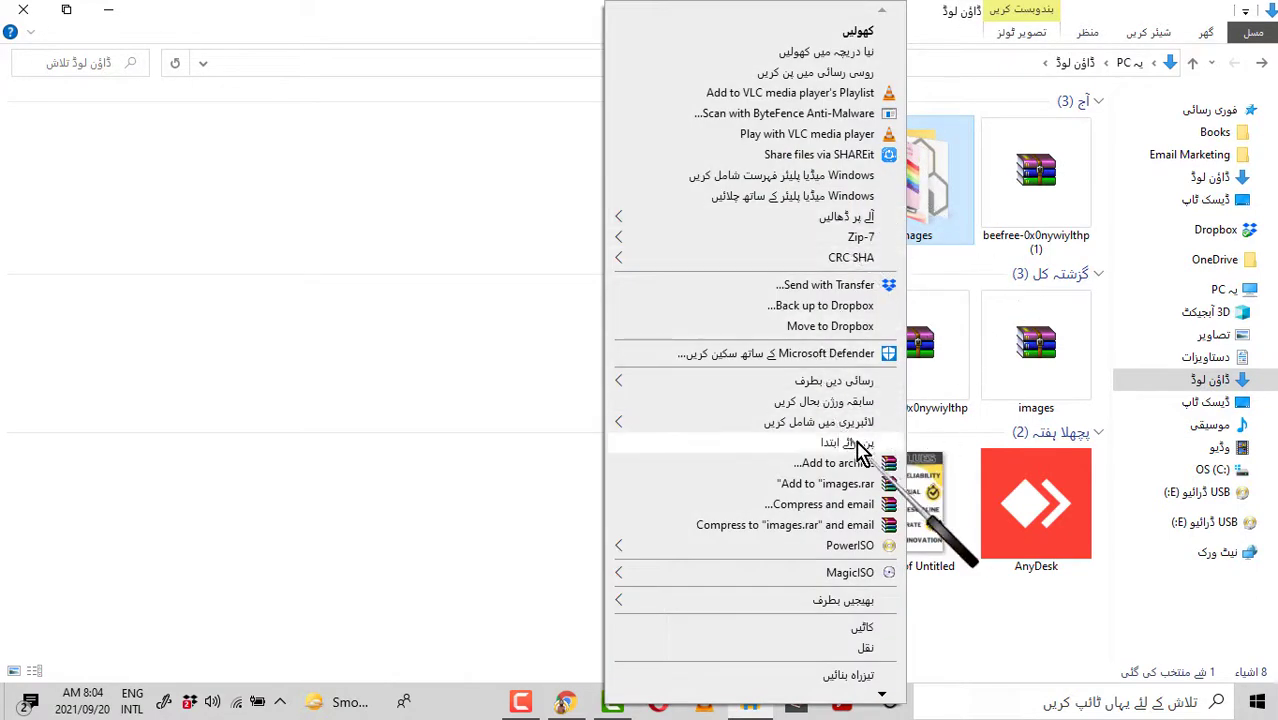
pyautogui.click(781, 467)
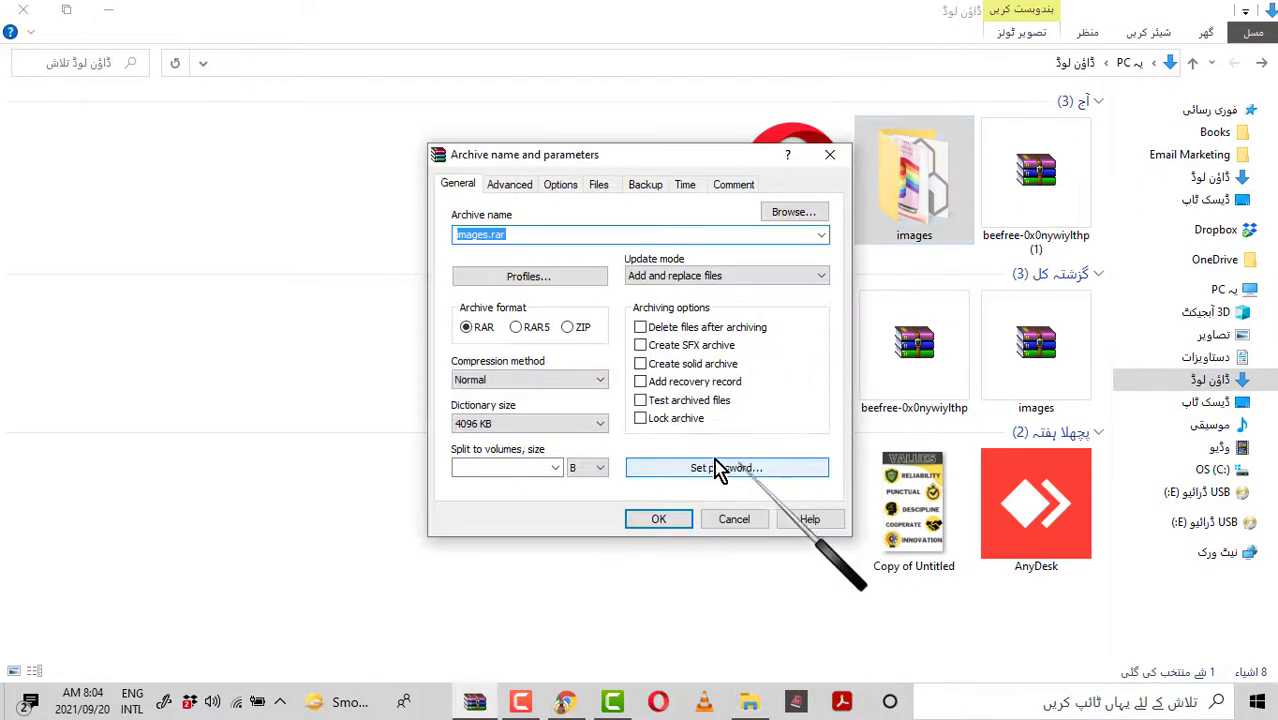
pyautogui.click(568, 328)
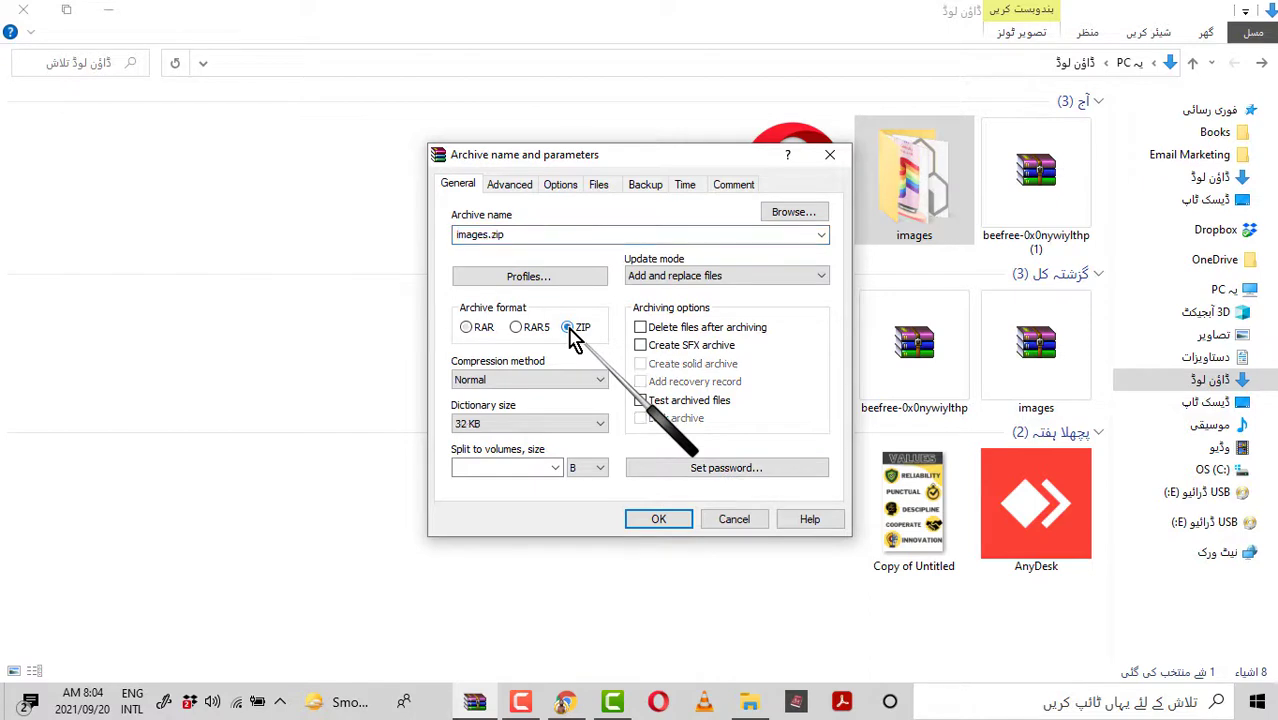
pyautogui.click(655, 519)
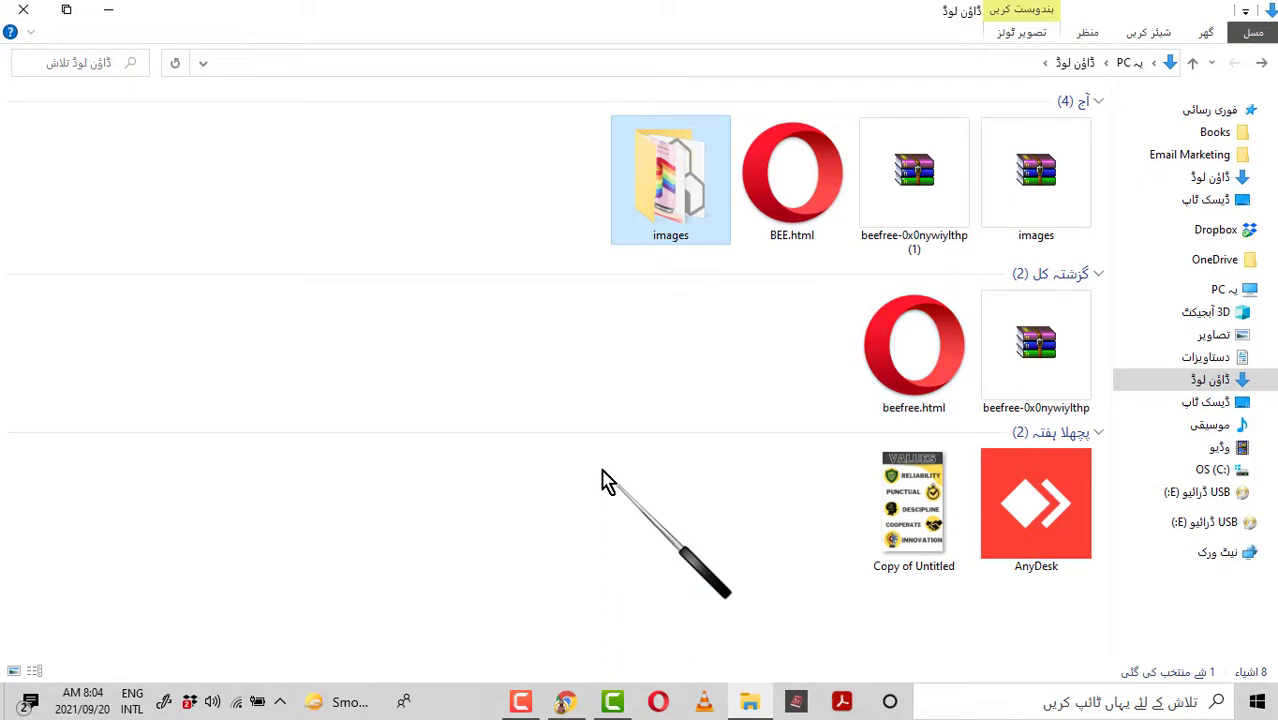
# Step: Switch to Klaviyo's template import page, name the template "Import Email Template 1.0" and choose BEE.html as its HTML file
pyautogui.click(810, 200)
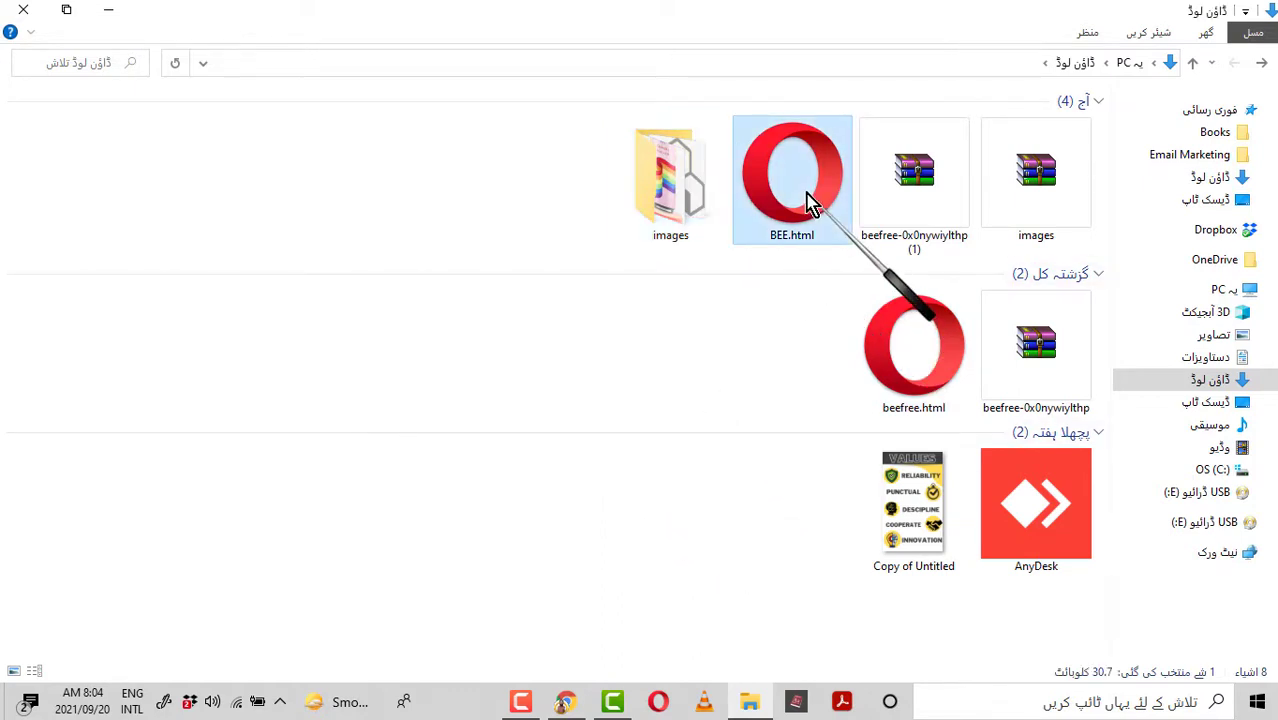
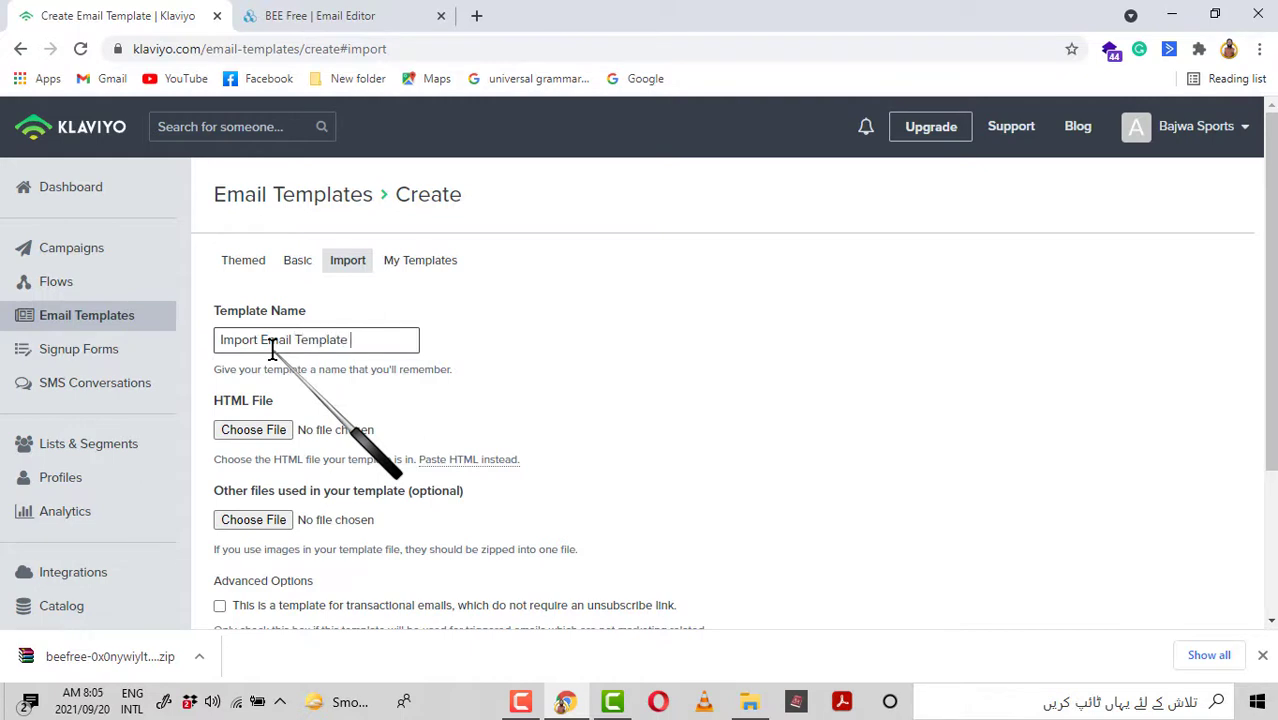
pyautogui.click(255, 433)
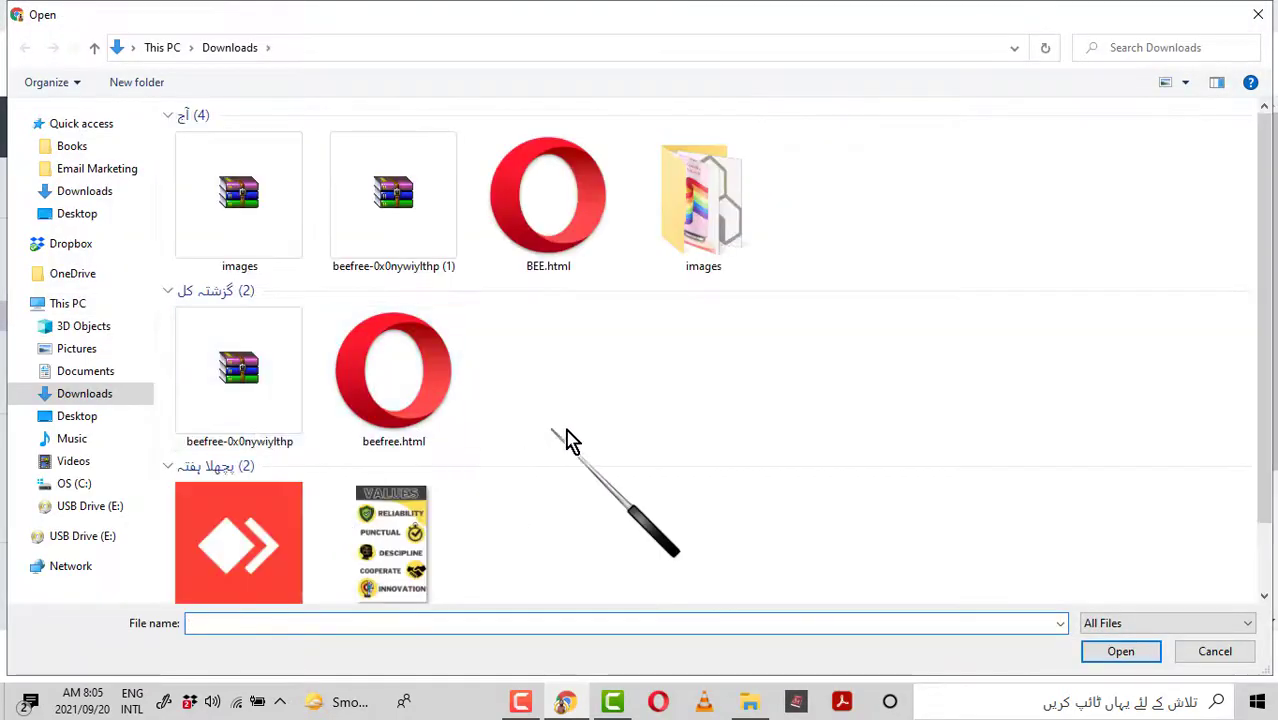
pyautogui.click(555, 190)
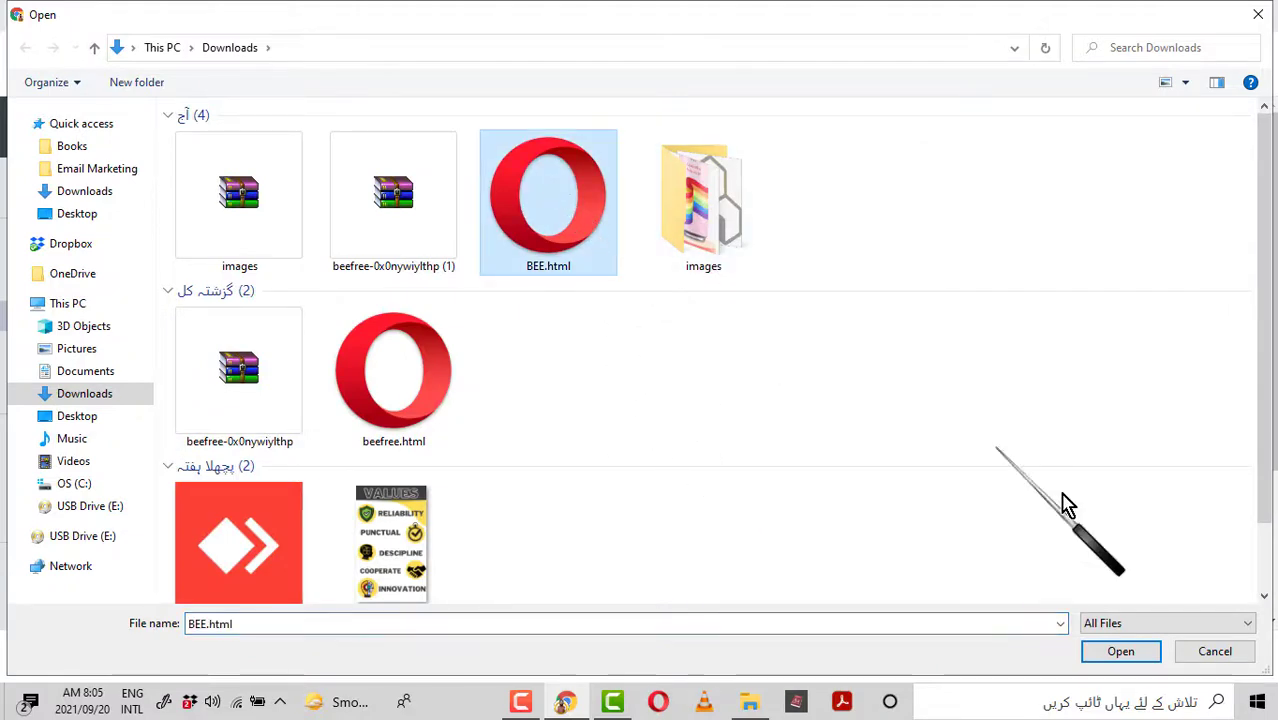
pyautogui.click(1115, 652)
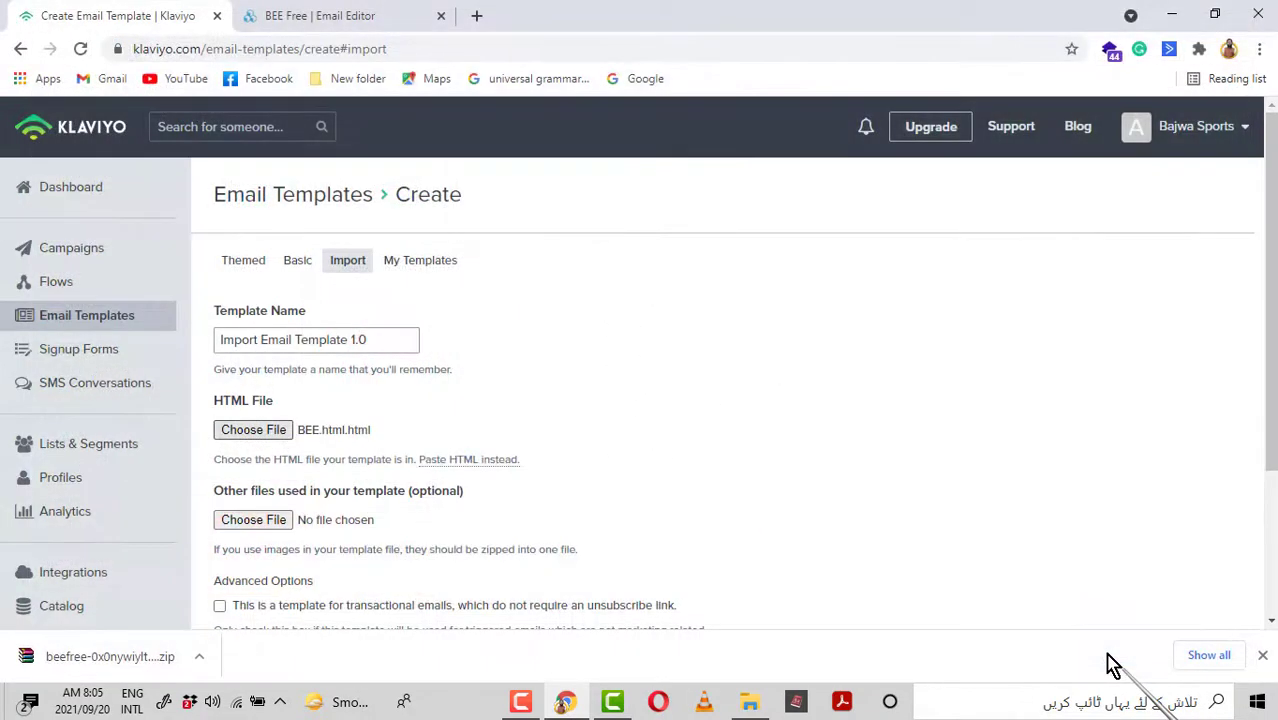
# Step: Import the template with images.zip as its additional files and the transactional emails option enabled
pyautogui.scroll(-1, 640, 400)
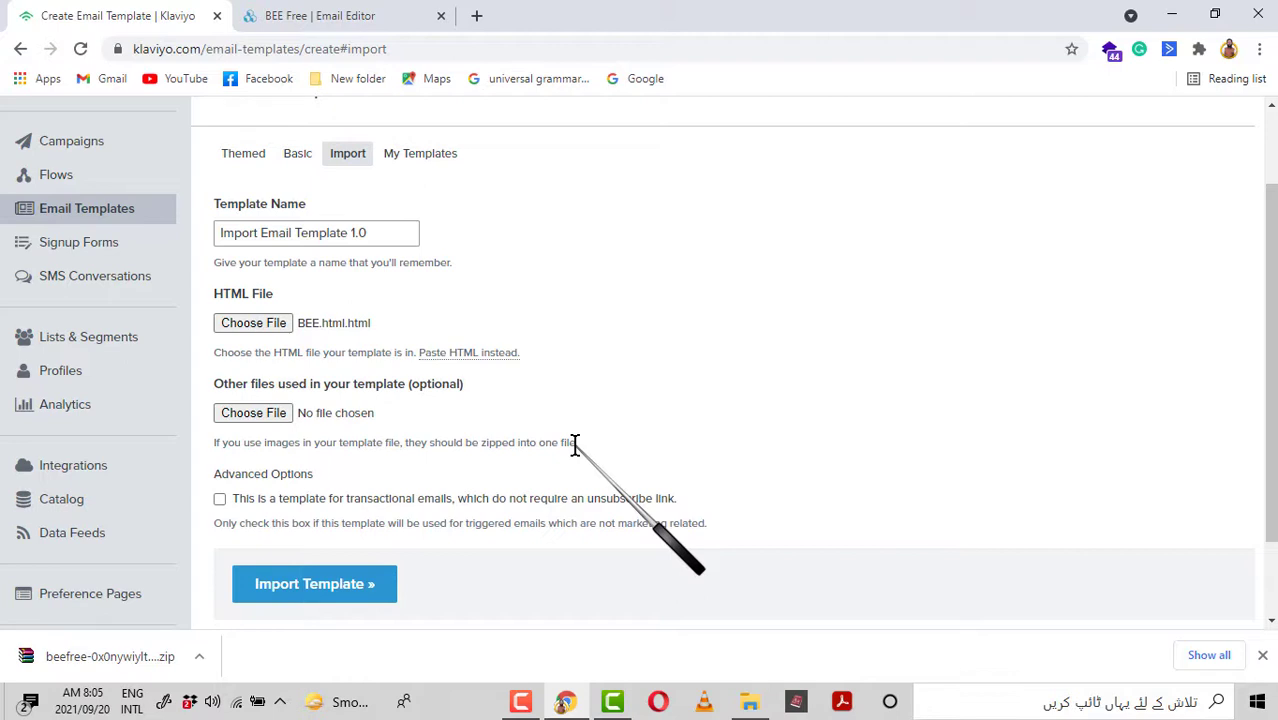
pyautogui.click(254, 416)
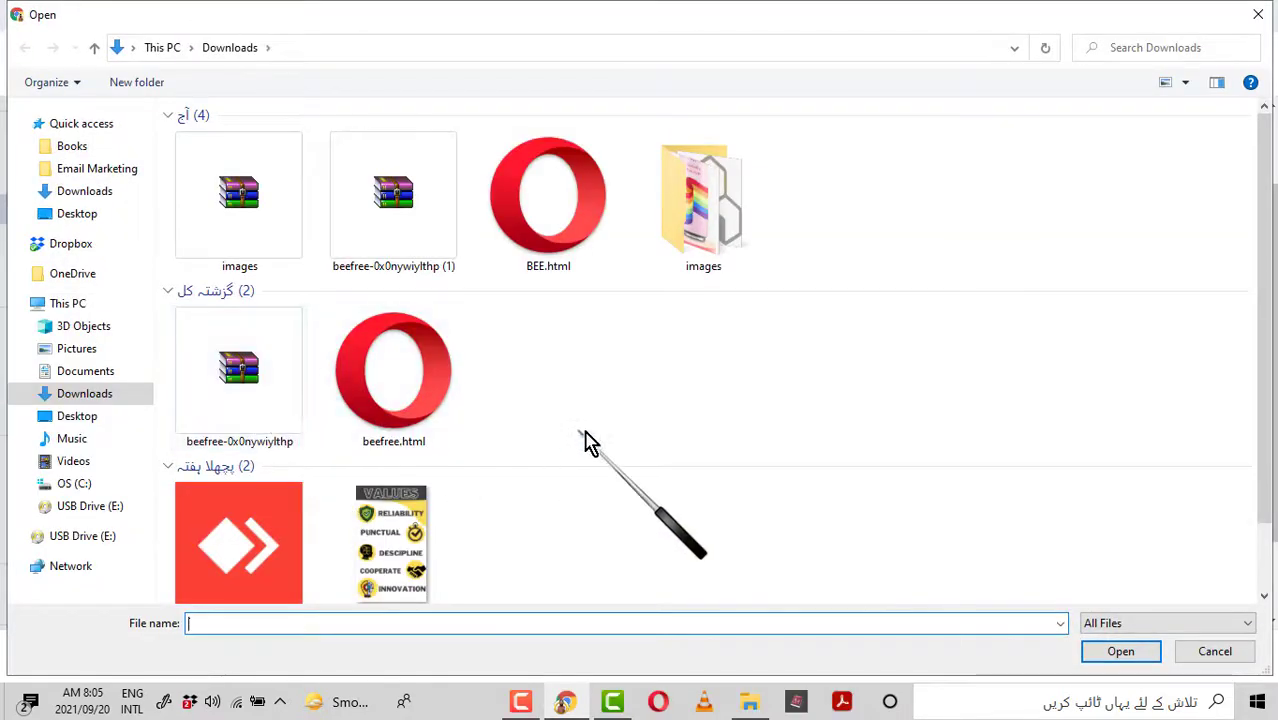
pyautogui.click(194, 205)
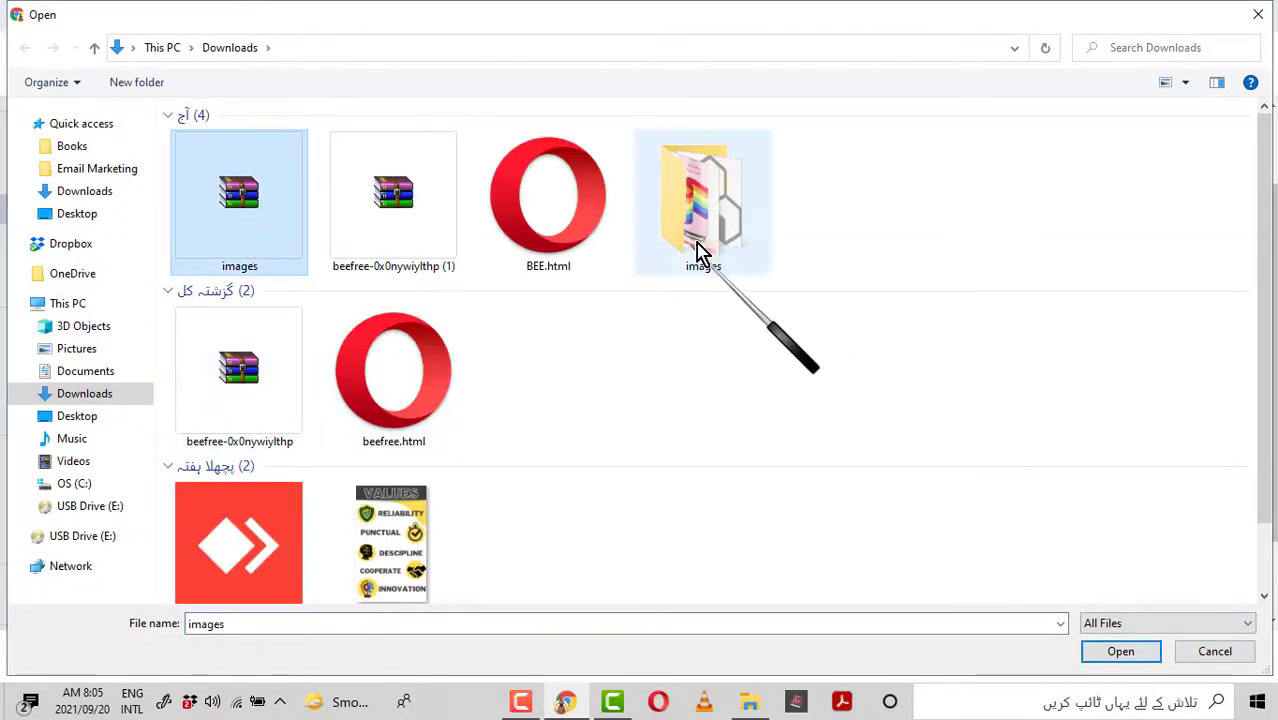
pyautogui.click(1118, 660)
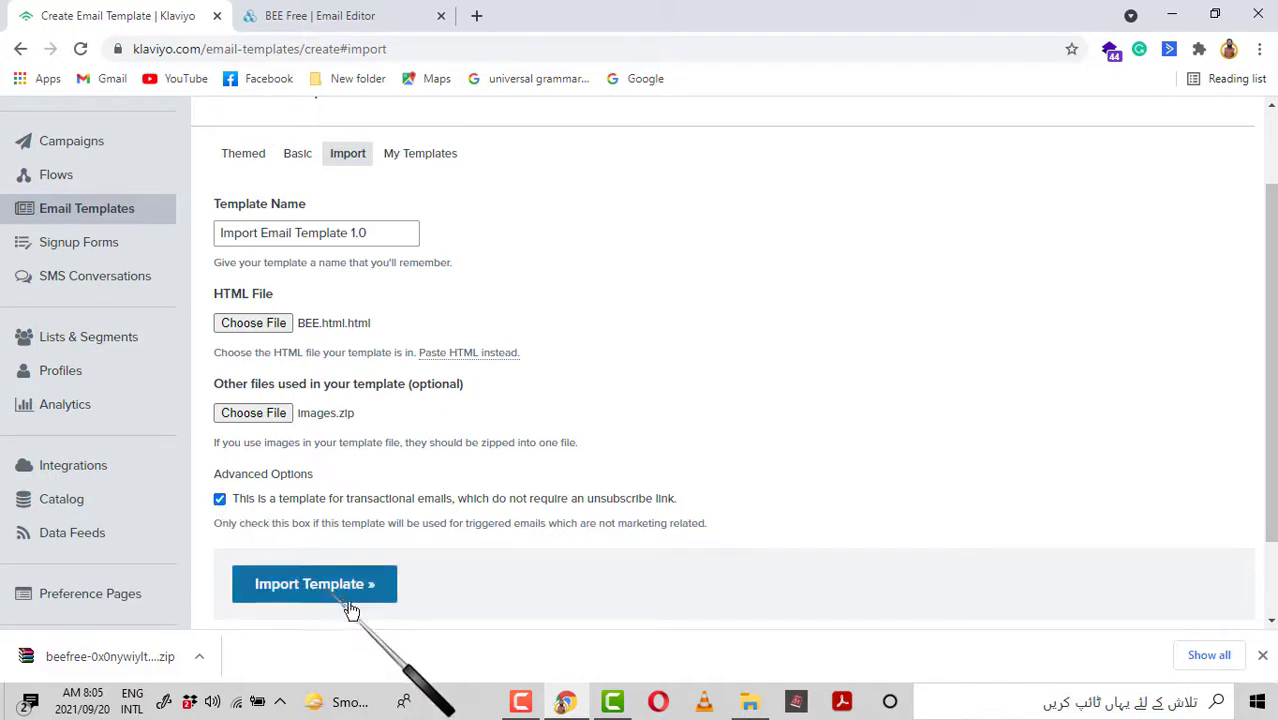
pyautogui.click(305, 591)
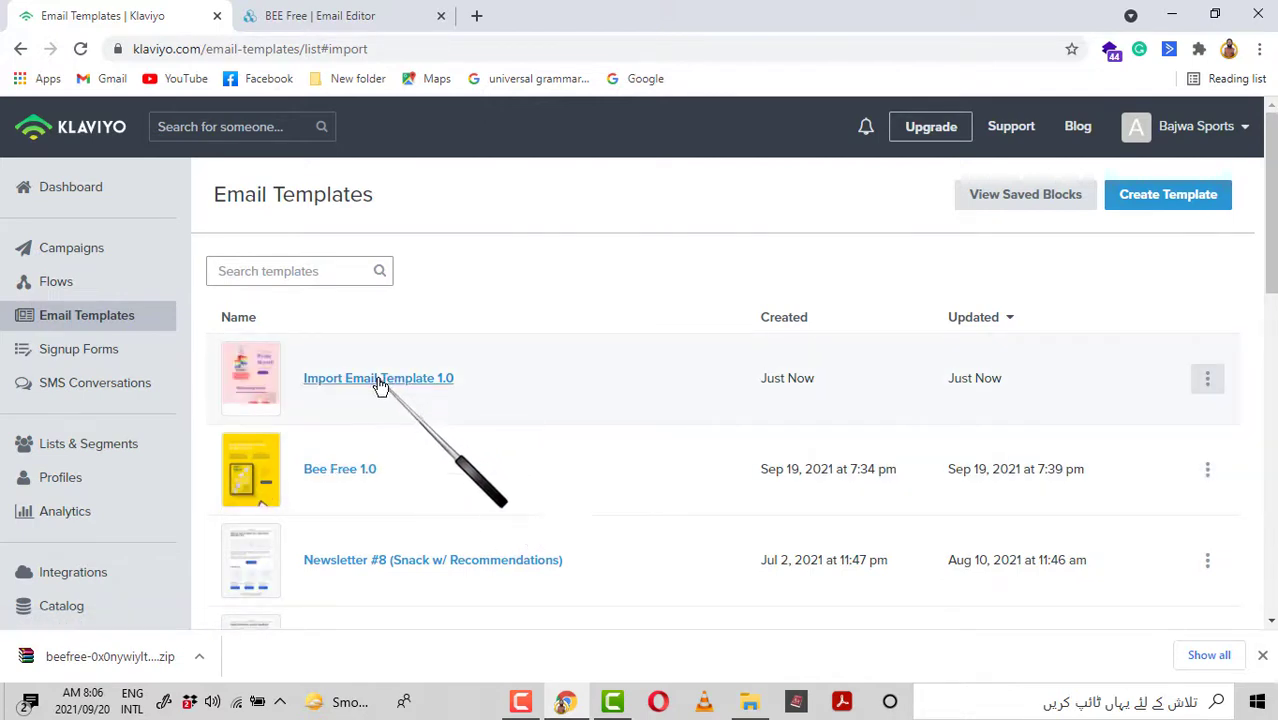
# Step: Open Import Email Template 1.0 from the template list and look through its rendered preview
pyautogui.click(380, 386)
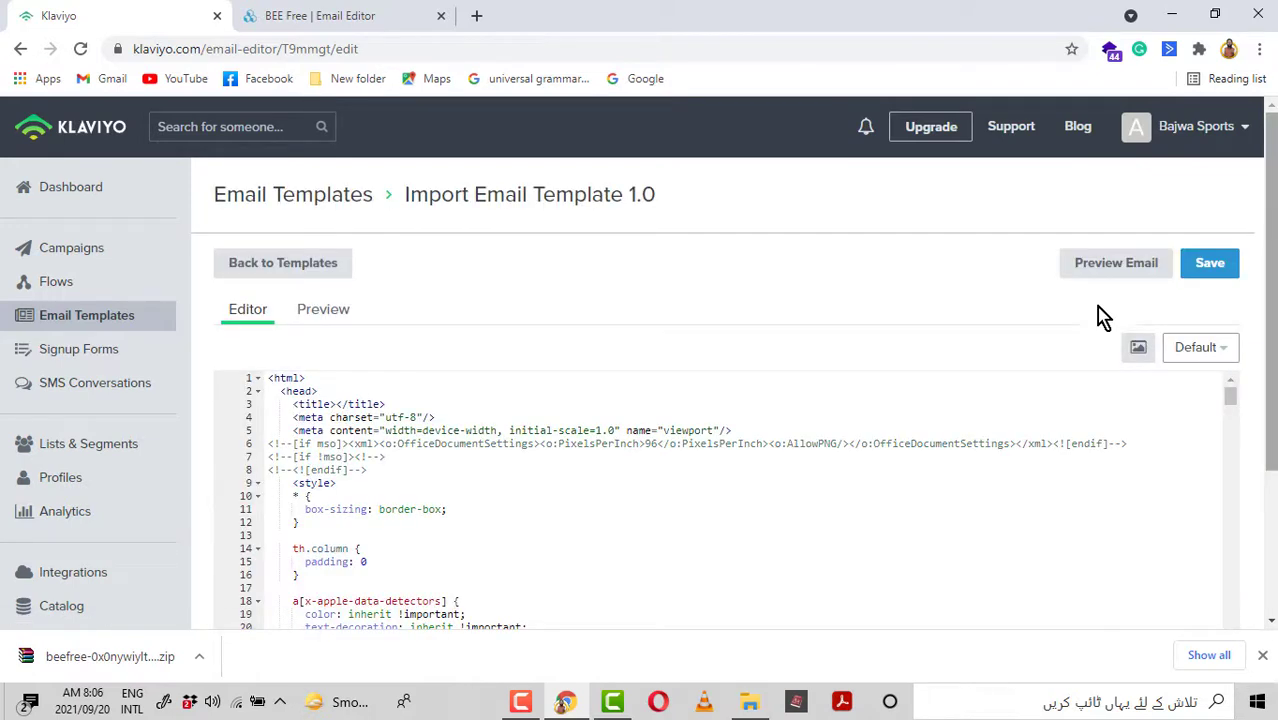
pyautogui.click(320, 310)
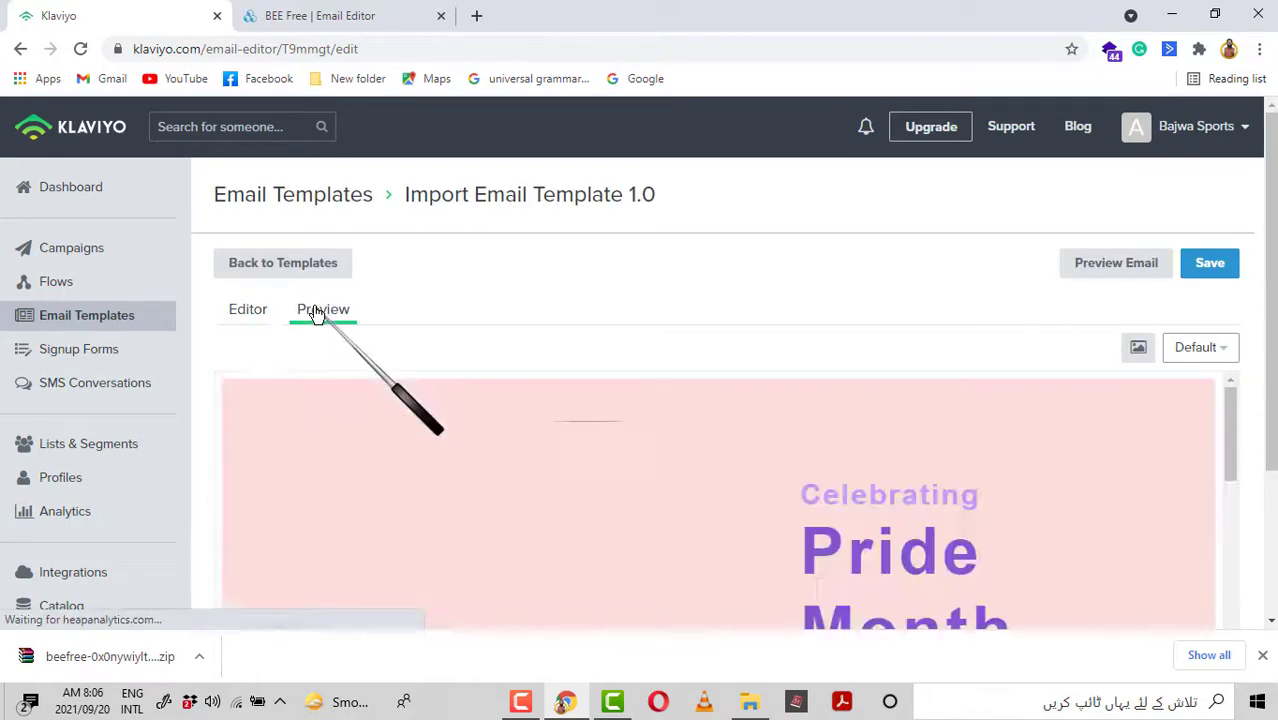
pyautogui.moveTo(1232, 424); pyautogui.dragTo(1218, 614)
pyautogui.scroll(-2, 1233, 396)
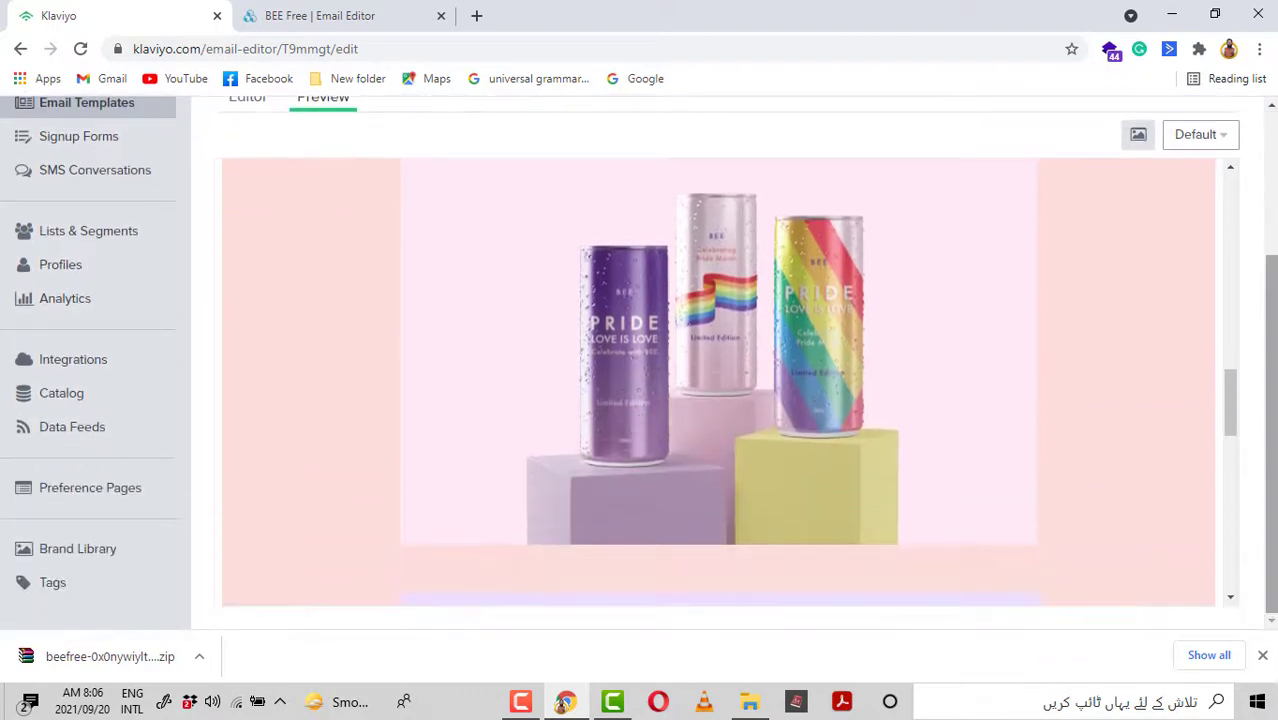
pyautogui.moveTo(1233, 406); pyautogui.dragTo(1244, 188)
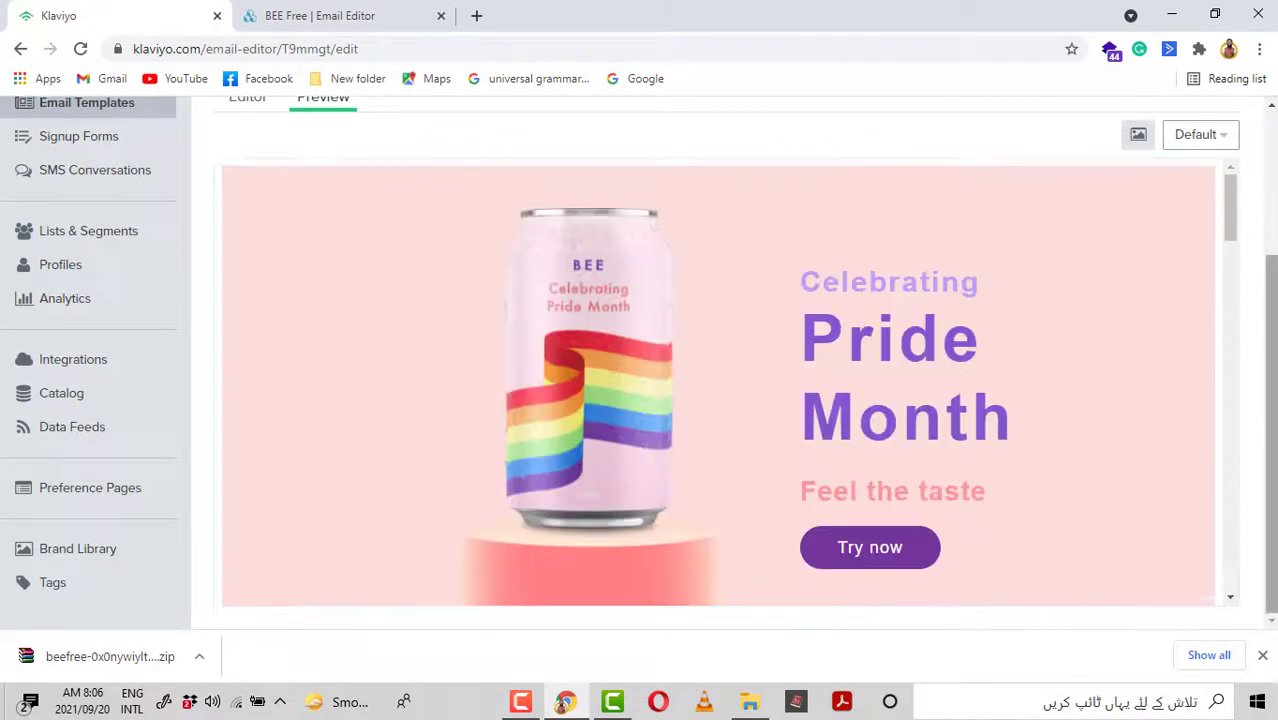
pyautogui.scroll(2, 1270, 300)
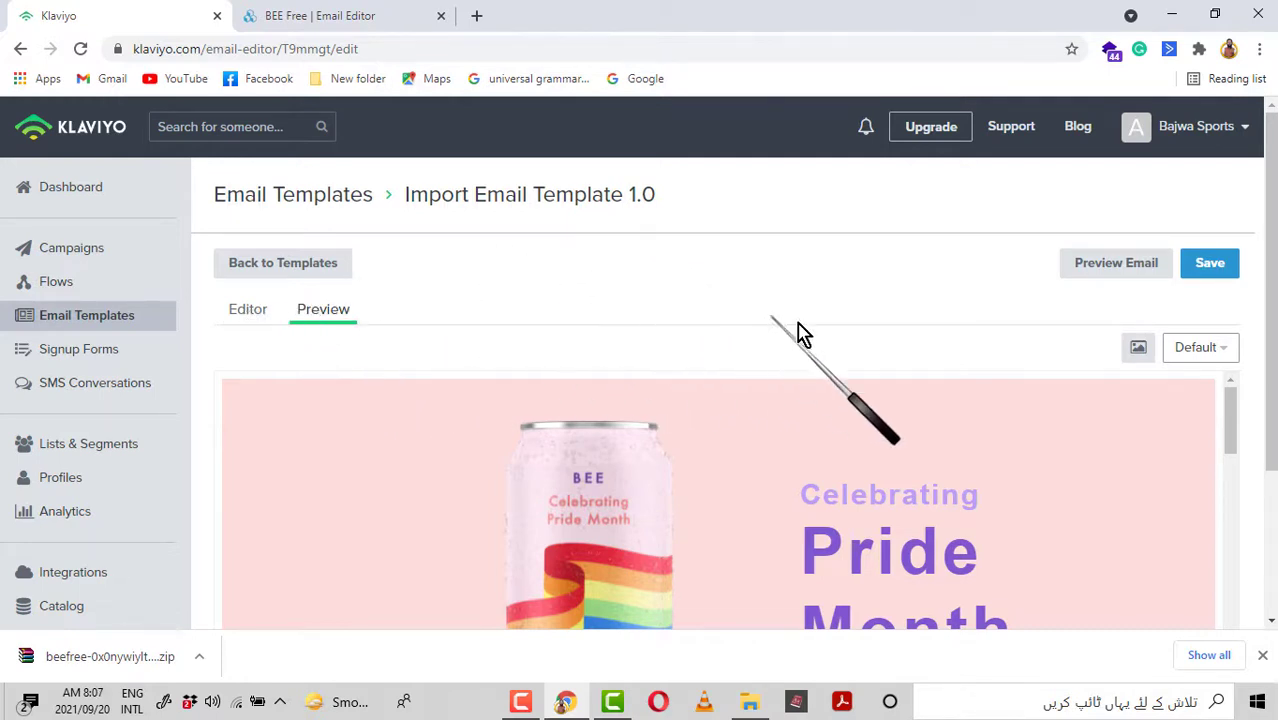
# Step: Examine the HTML source code of the imported template, including its heading blocks
pyautogui.click(249, 318)
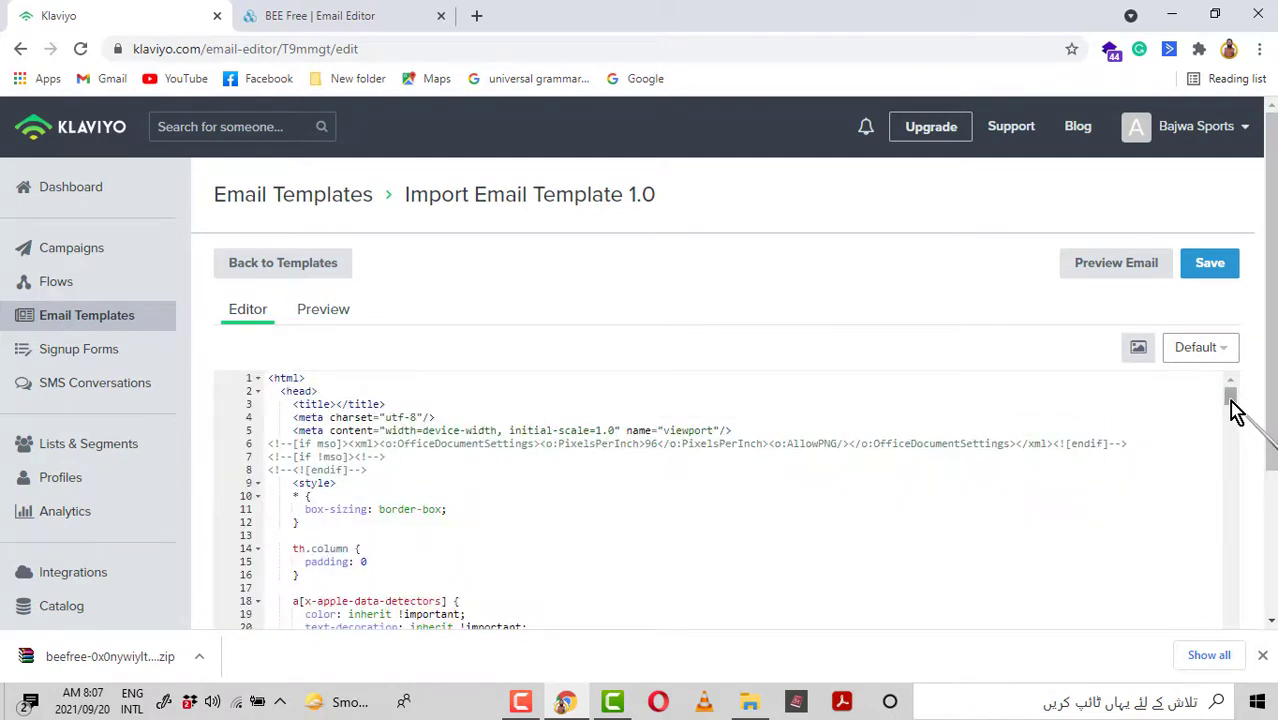
pyautogui.moveTo(1234, 410); pyautogui.dragTo(1243, 474)
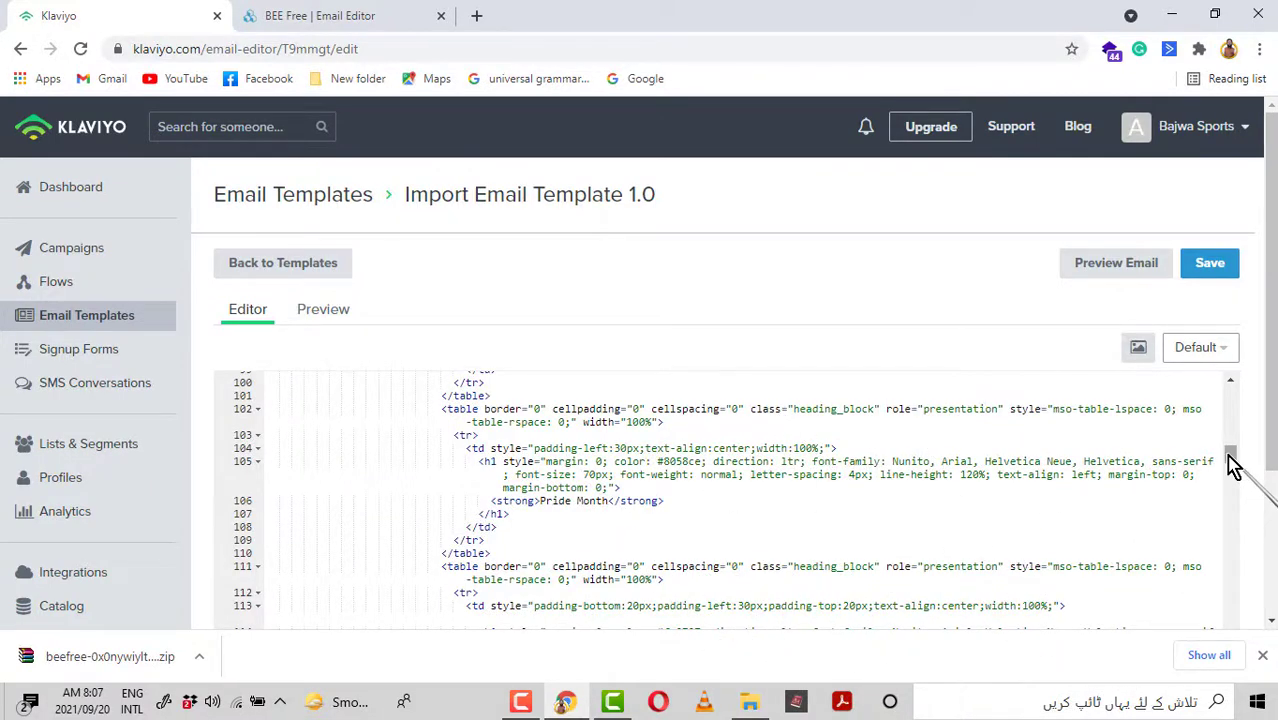
pyautogui.moveTo(1232, 466); pyautogui.dragTo(1233, 490)
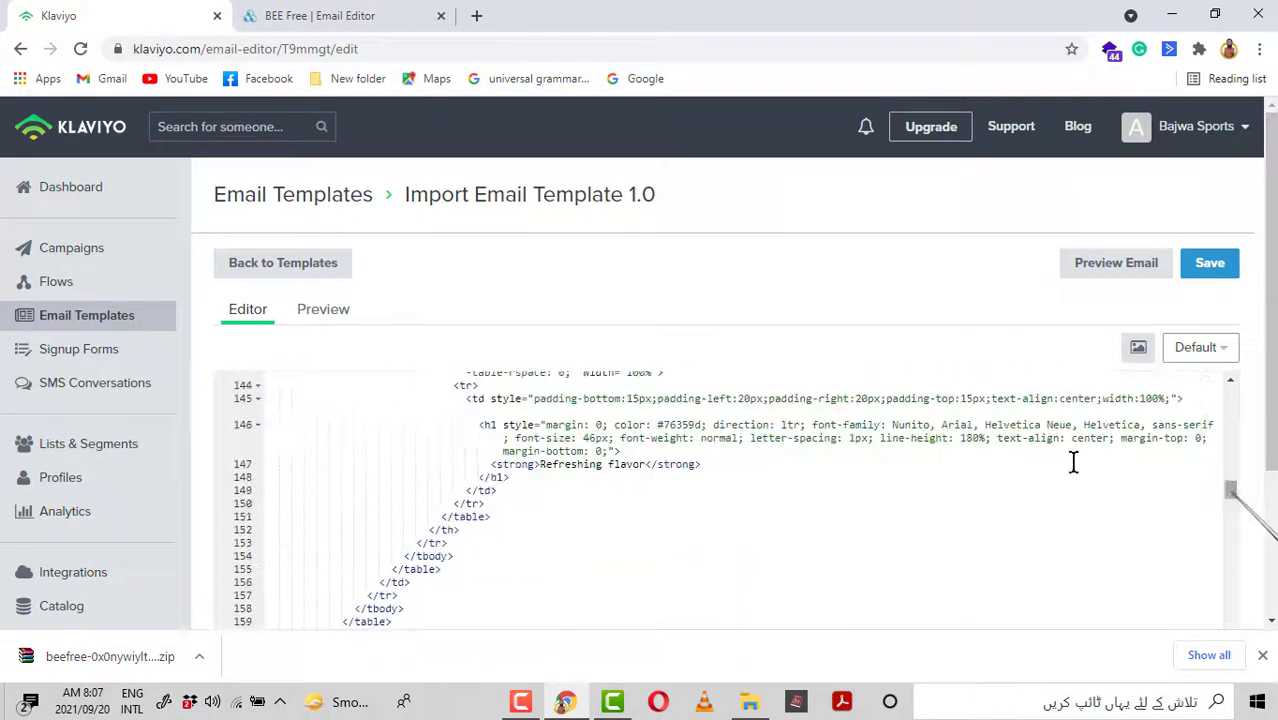
# Step: Return from the source code to the rendered preview and review the email's layout again
pyautogui.click(316, 311)
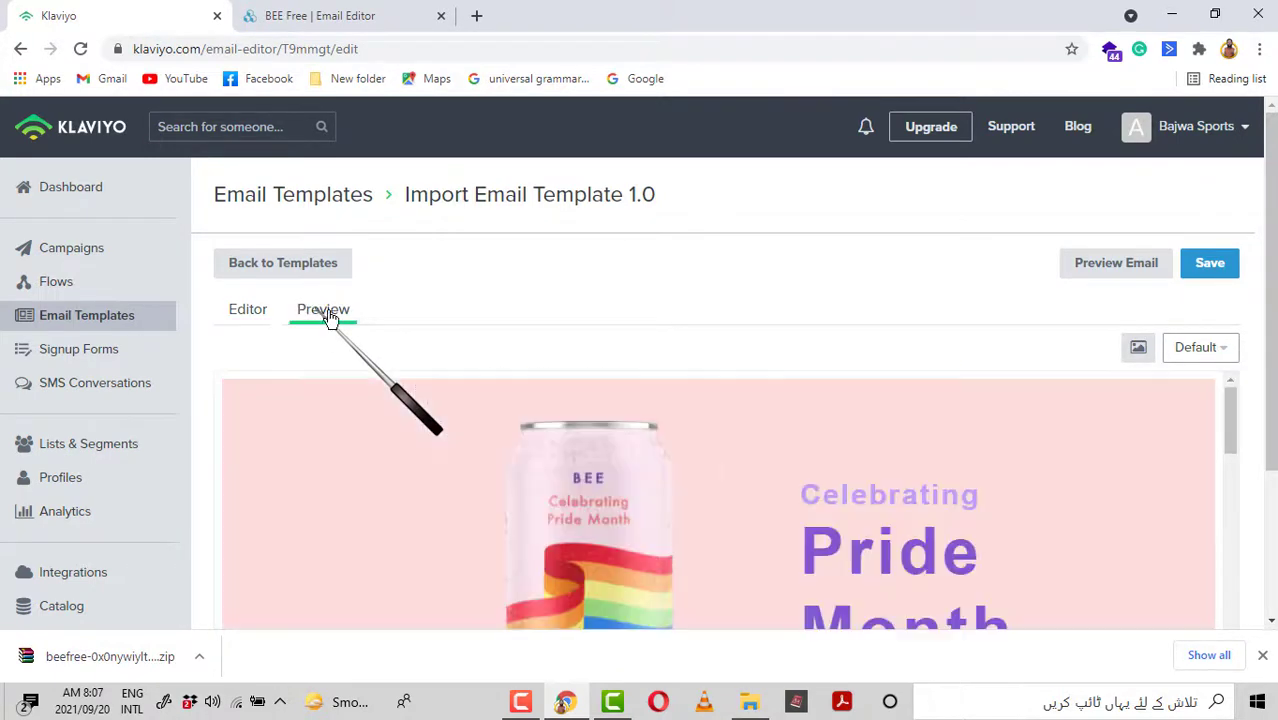
pyautogui.moveTo(1234, 426)
pyautogui.mouseDown()
pyautogui.moveTo(1227, 613)
pyautogui.moveTo(1230, 405)
pyautogui.mouseUp()
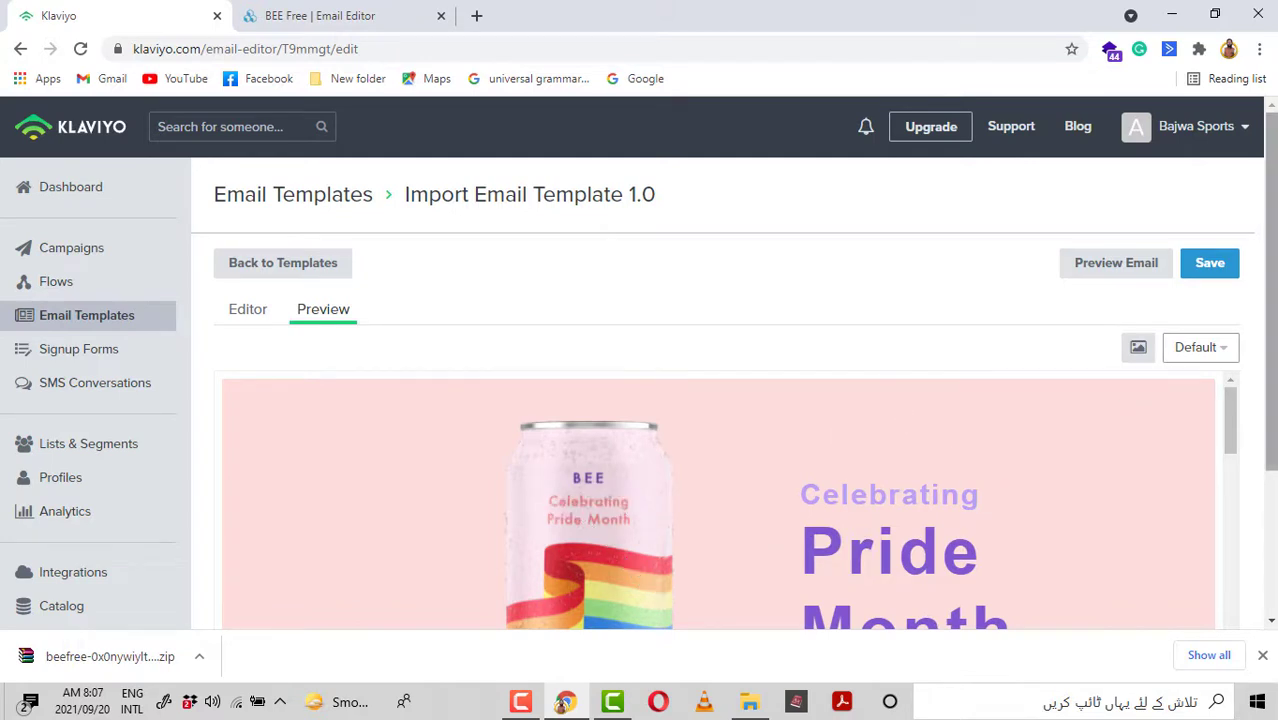
pyautogui.moveTo(1271, 290); pyautogui.dragTo(1271, 341)
pyautogui.scroll(1, 1267, 325)
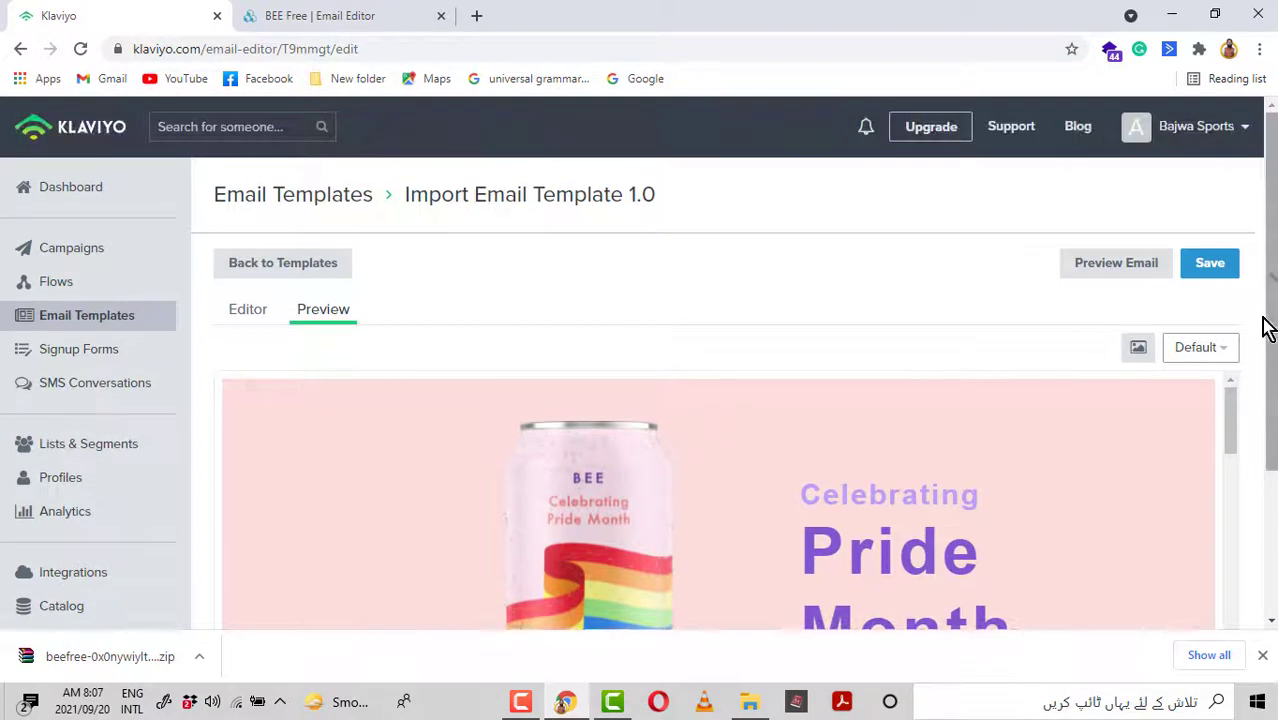